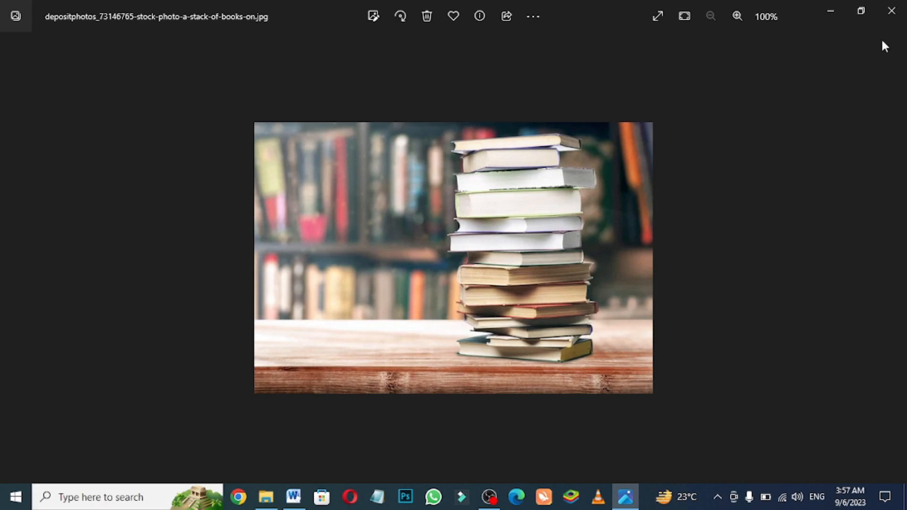
pyautogui.click(891, 10)
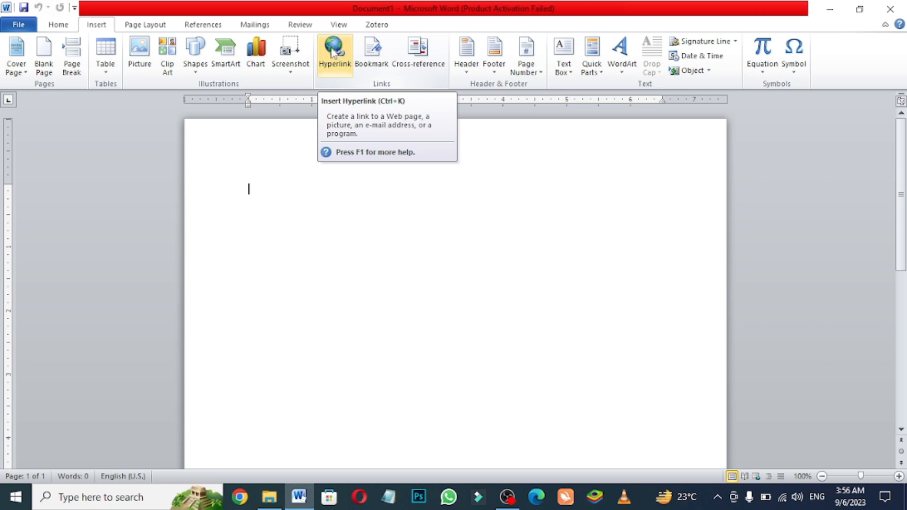
# - Insert a hyperlink to the depositphotos_73146765 stack-of-books picture in the Books folder under Pictures and follow it to test it
pyautogui.click(59, 25)
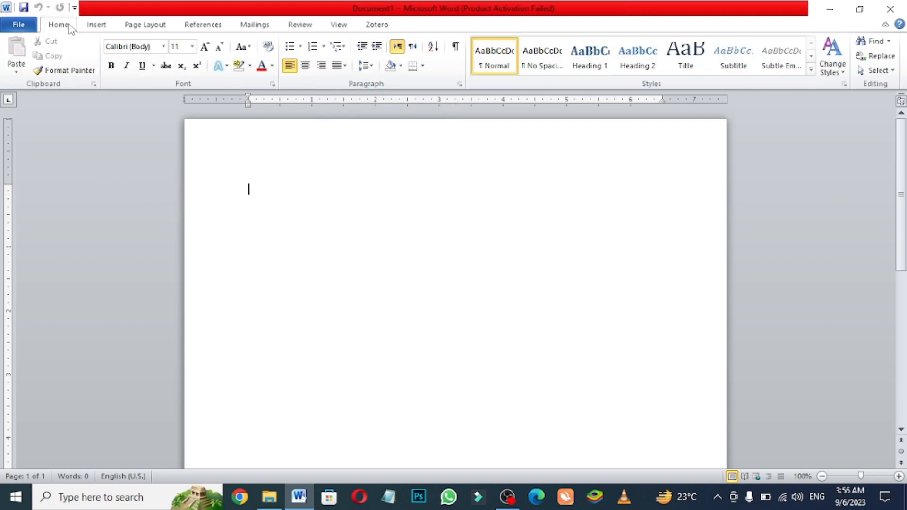
pyautogui.click(96, 26)
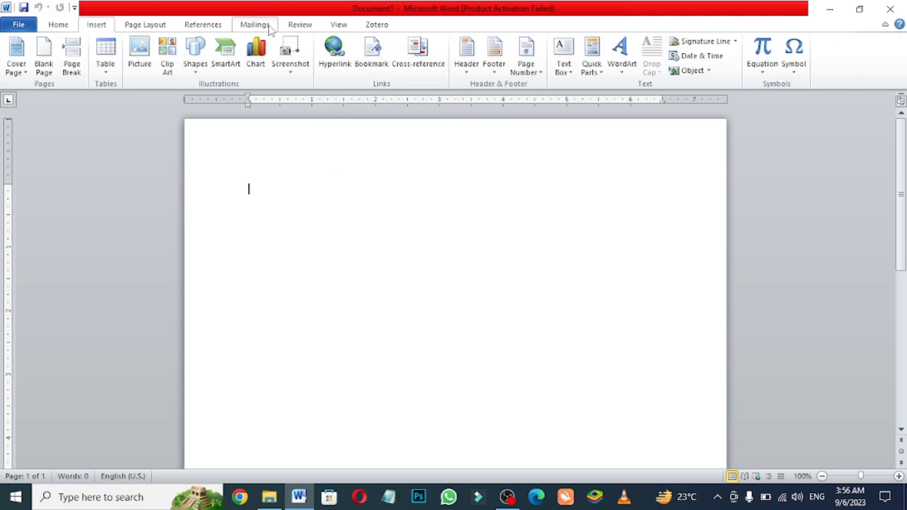
pyautogui.click(336, 48)
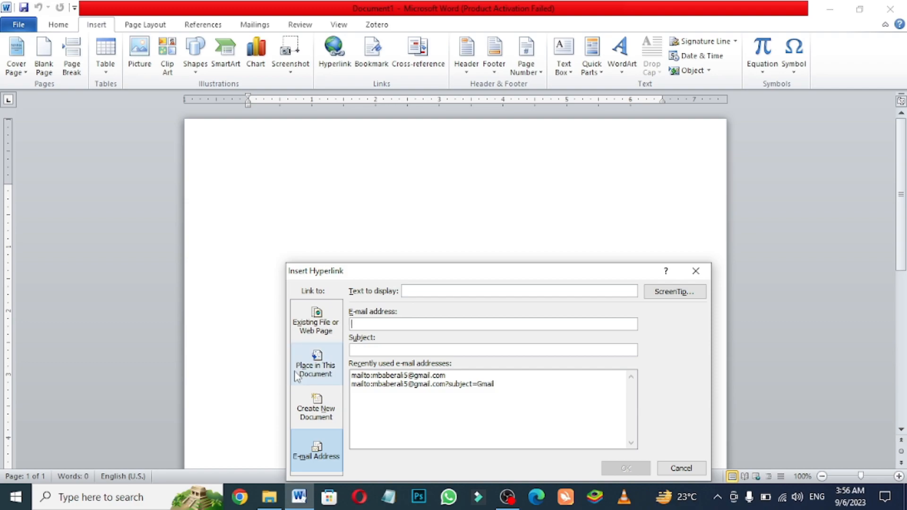
pyautogui.click(319, 321)
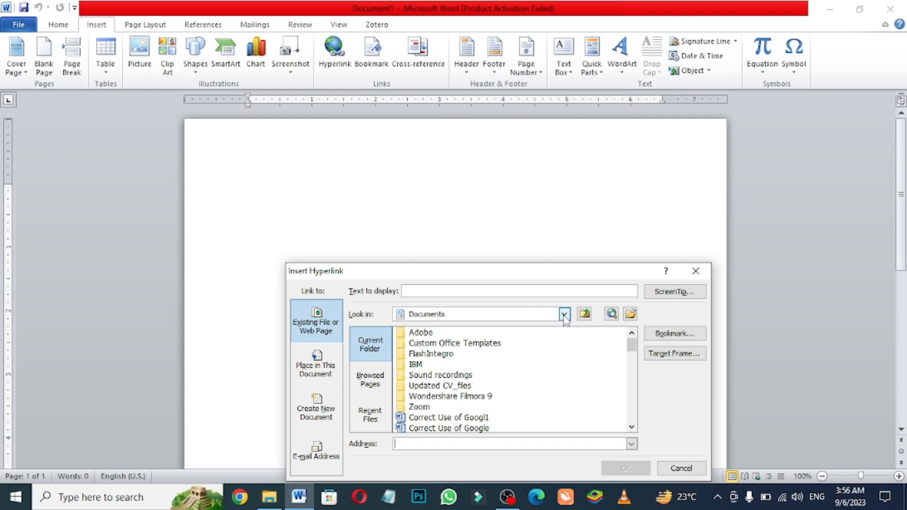
pyautogui.click(564, 315)
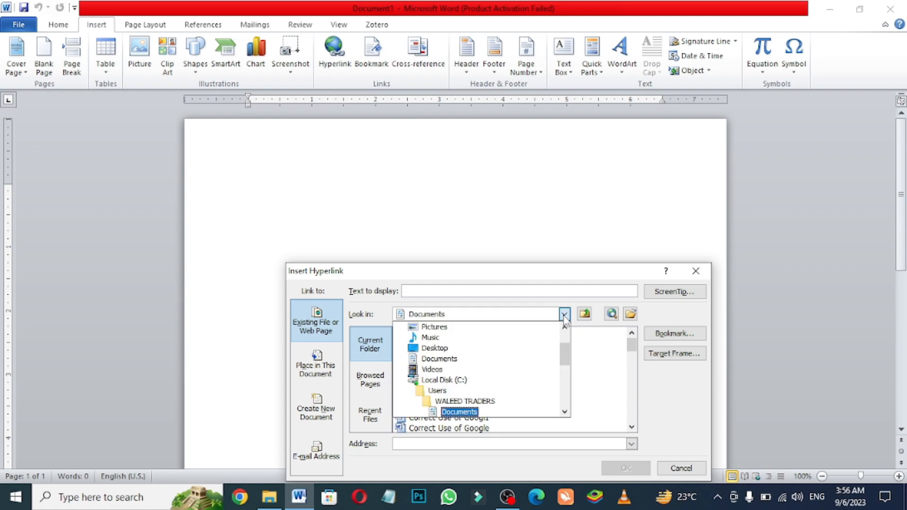
pyautogui.click(427, 329)
pyautogui.doubleClick(420, 332)
pyautogui.doubleClick(428, 332)
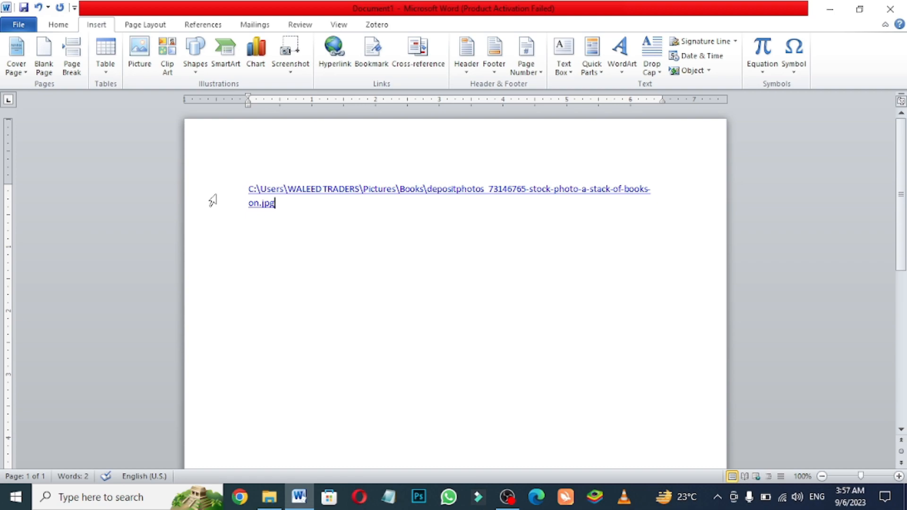
pyautogui.keyDown('ctrl'); pyautogui.click(309, 189); pyautogui.keyUp('ctrl')
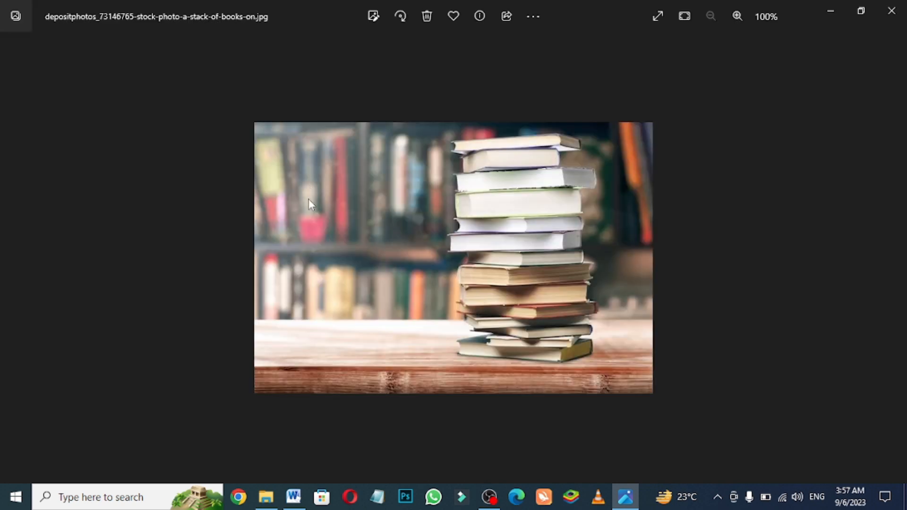
pyautogui.click(892, 10)
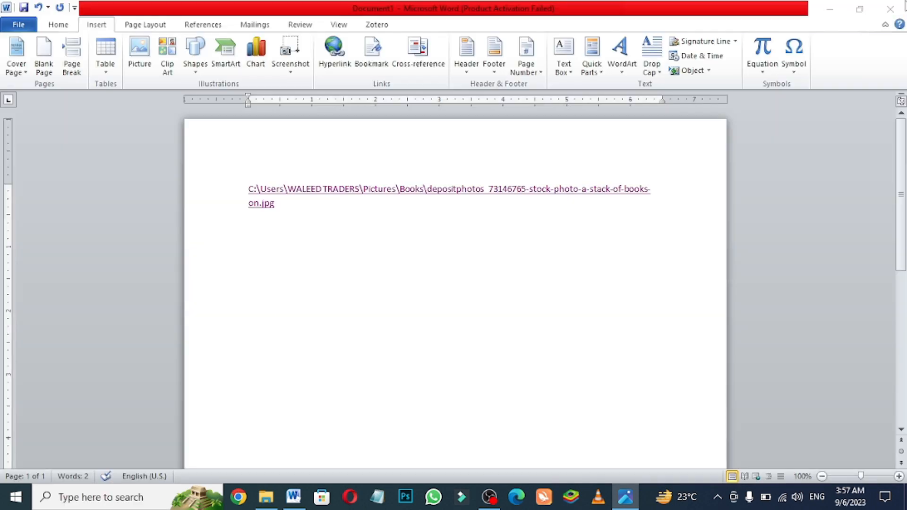
pyautogui.click(340, 53)
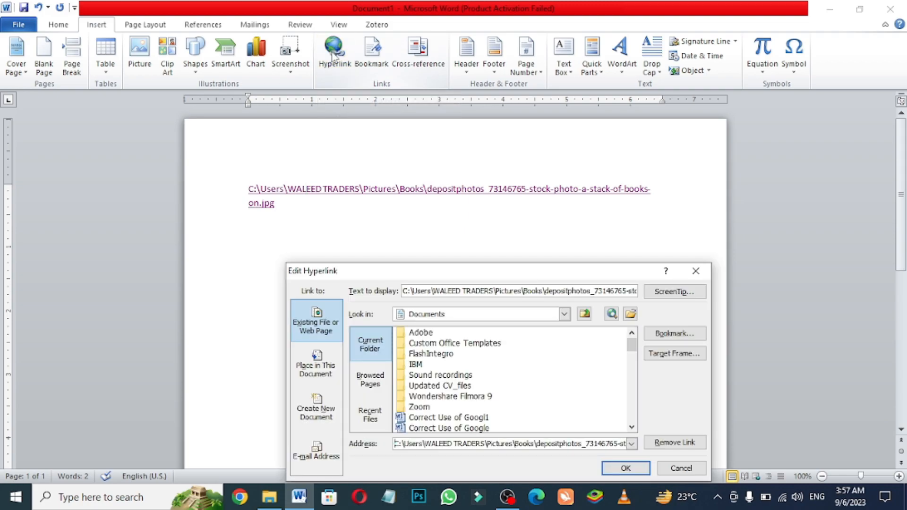
pyautogui.click(566, 315)
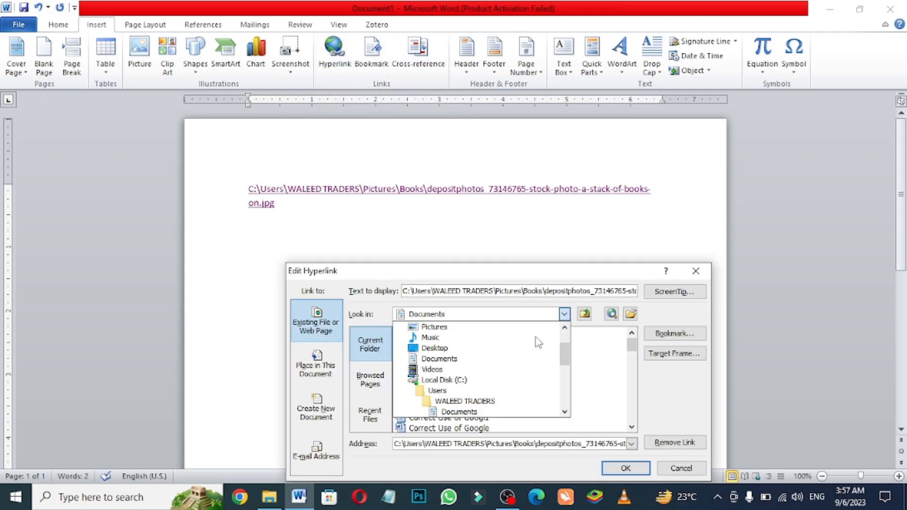
pyautogui.click(436, 331)
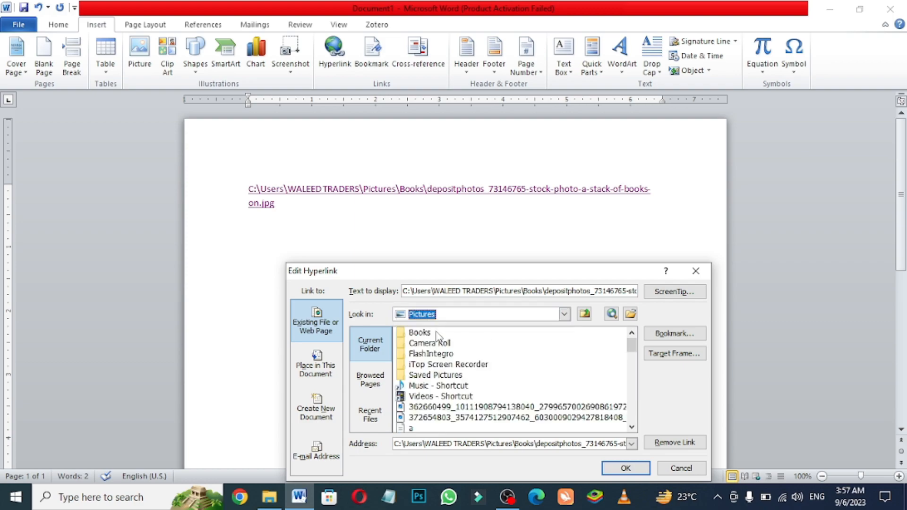
pyautogui.doubleClick(428, 333)
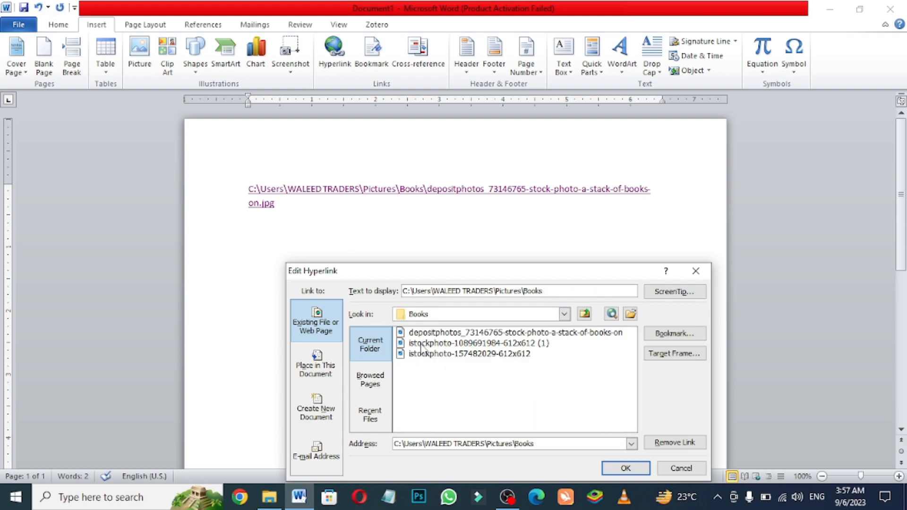
pyautogui.doubleClick(432, 344)
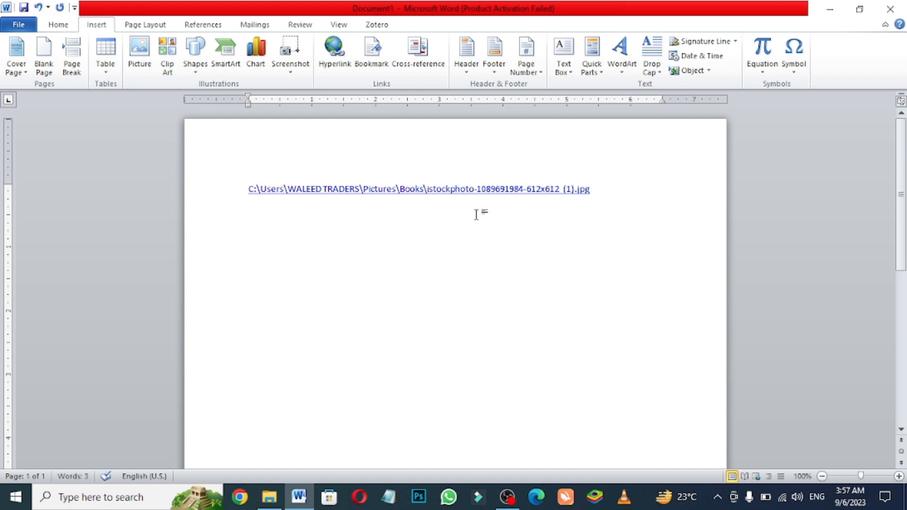
pyautogui.keyDown('ctrl'); pyautogui.click(471, 189); pyautogui.keyUp('ctrl')
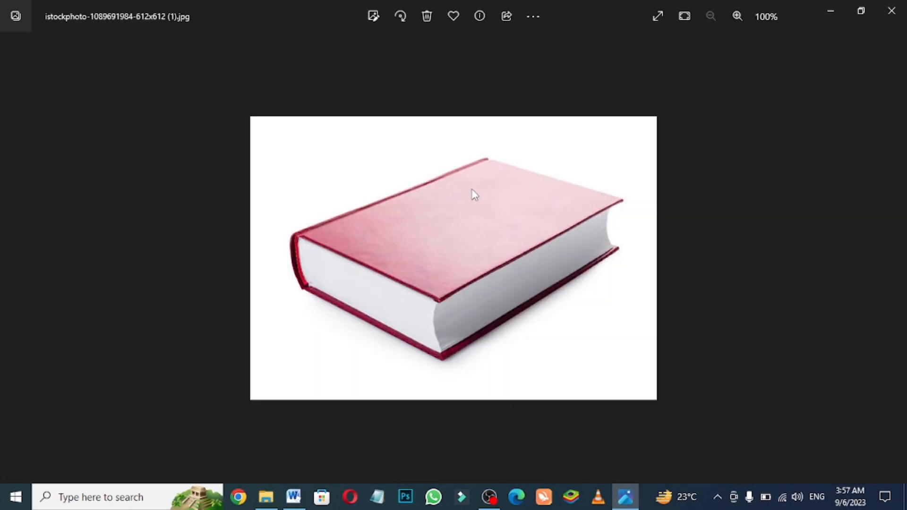
pyautogui.click(892, 10)
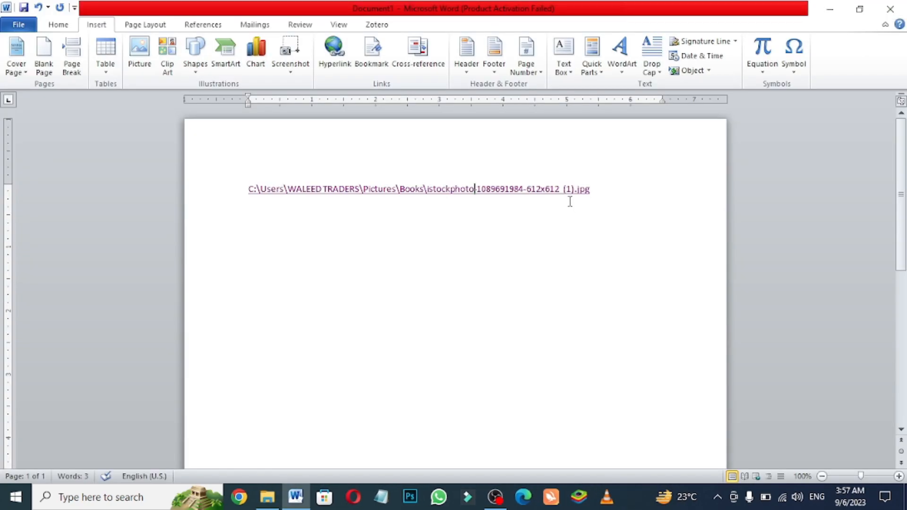
# - Insert a hyperlink to the 6553-2 document on the Desktop on a new line below the picture link, followed by an empty line
pyautogui.click(609, 175)
pyautogui.press('Return')
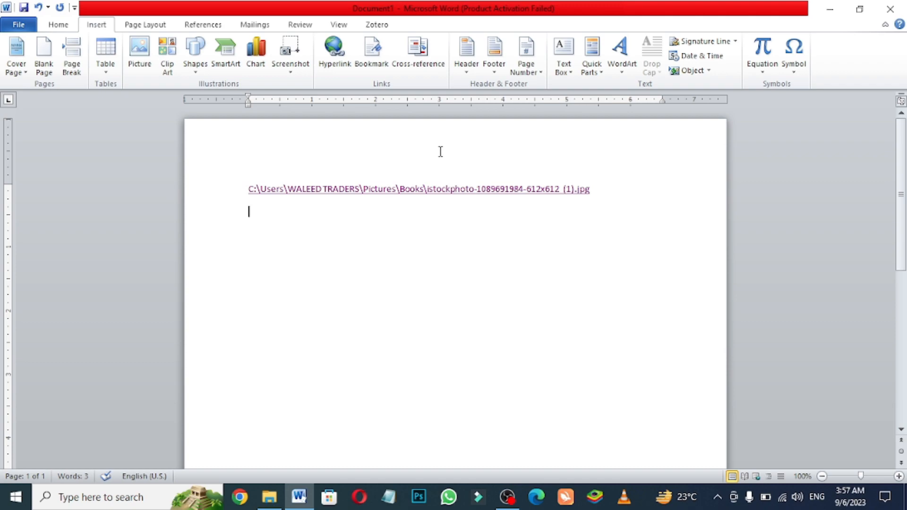
pyautogui.click(334, 53)
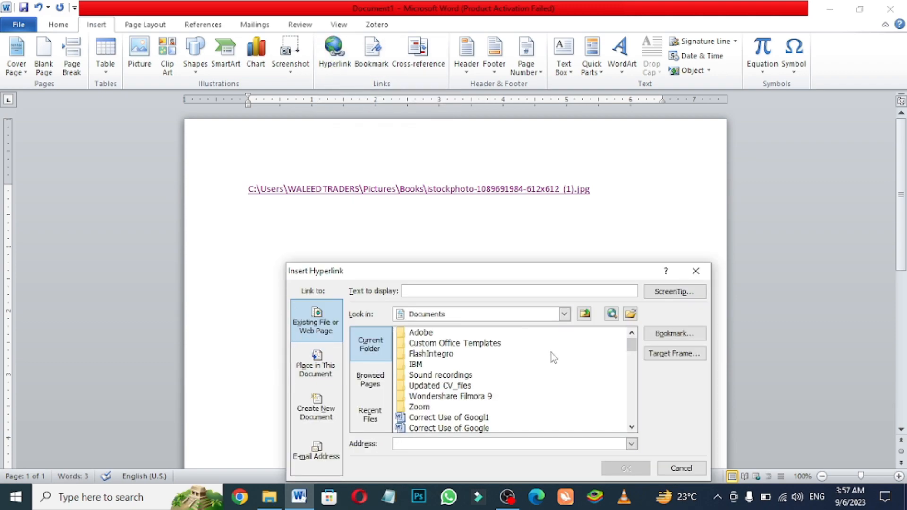
pyautogui.click(565, 317)
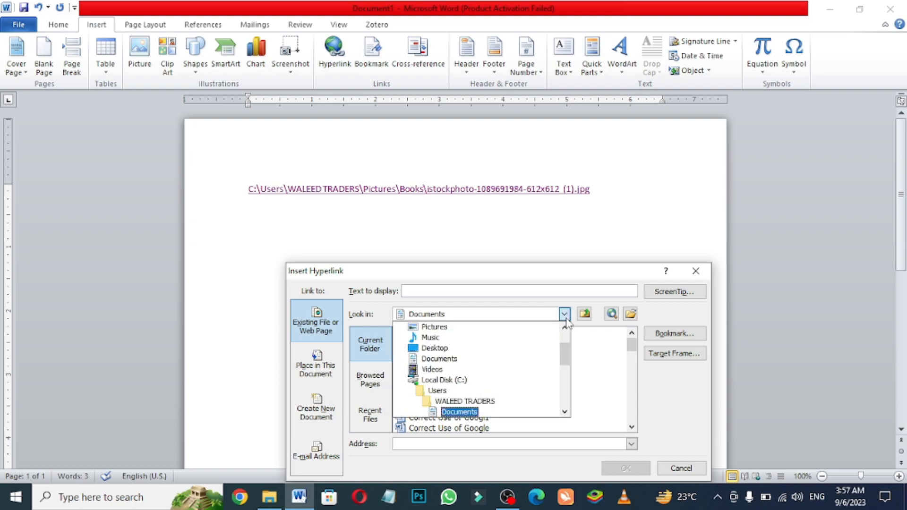
pyautogui.click(435, 349)
pyautogui.moveTo(632, 352); pyautogui.dragTo(521, 448)
pyautogui.moveTo(632, 355); pyautogui.dragTo(636, 414)
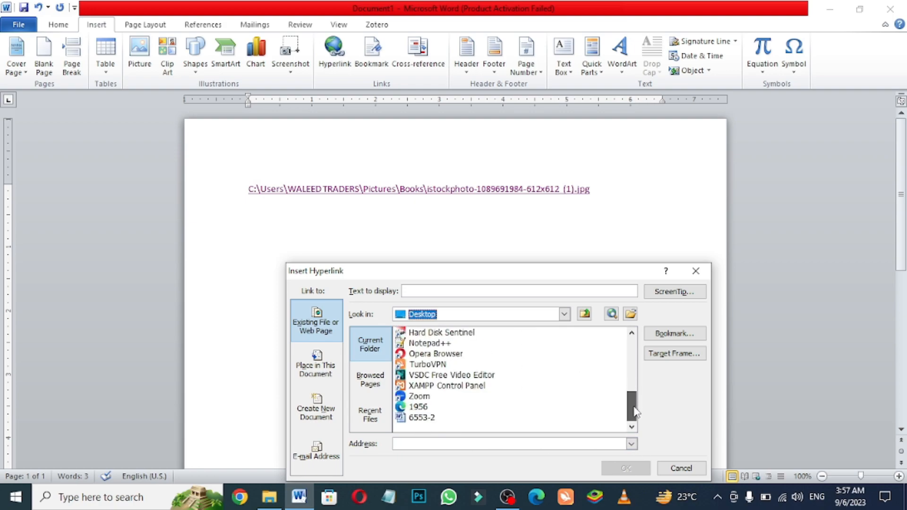
pyautogui.doubleClick(421, 418)
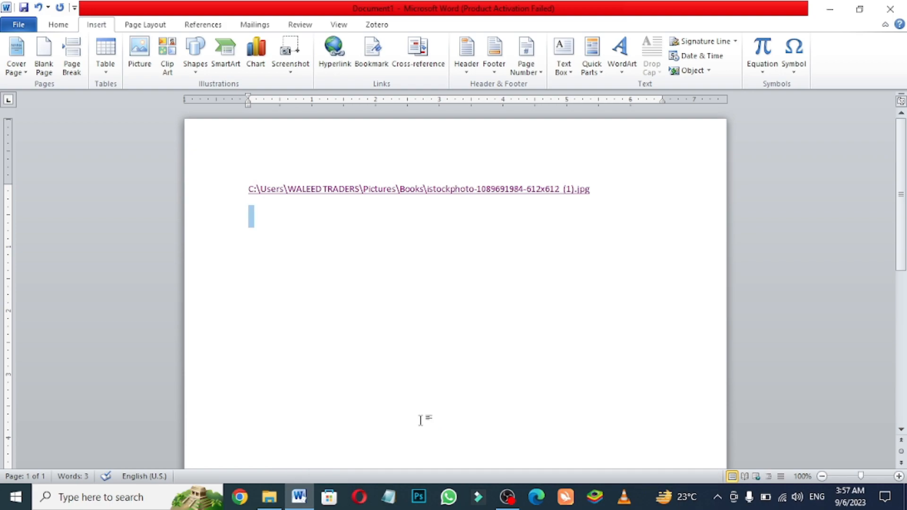
pyautogui.press('Return')
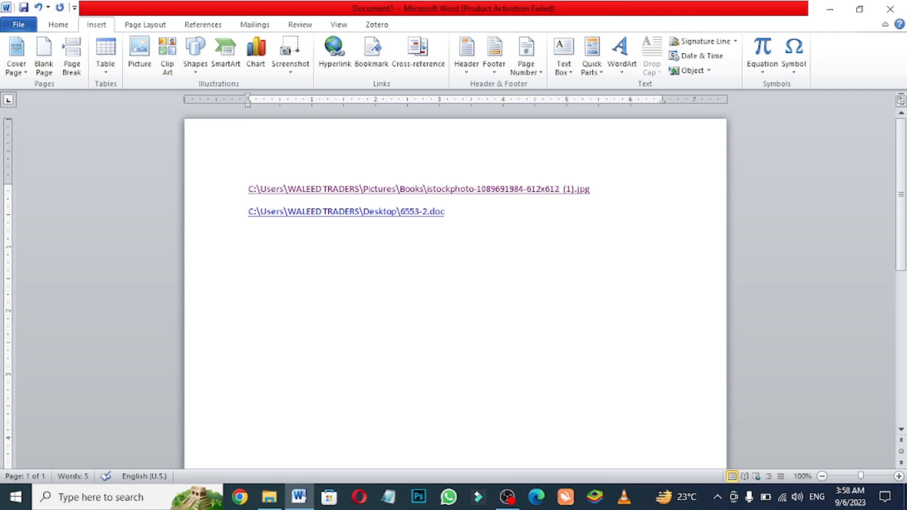
# - Follow the 6553-2.doc link to check the document it opens, and return to the document with the links
pyautogui.keyDown('ctrl'); pyautogui.click(403, 220); pyautogui.keyUp('ctrl')
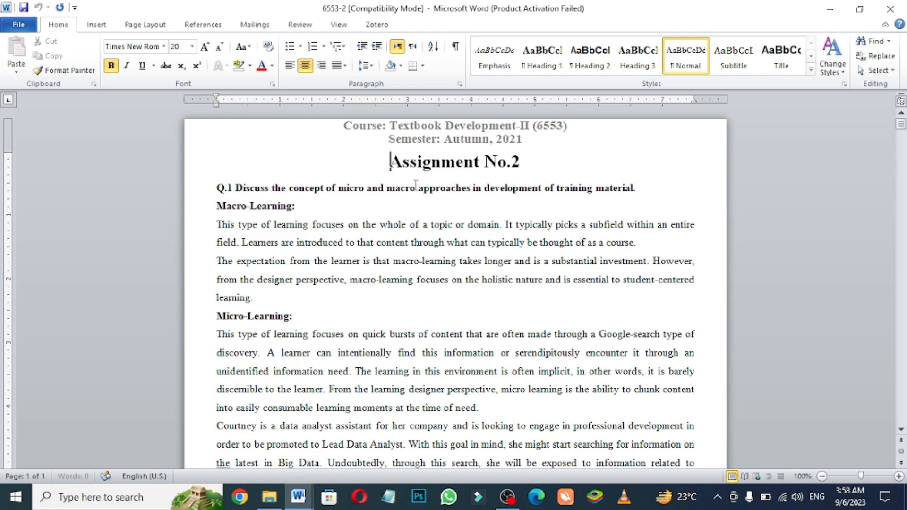
pyautogui.click(891, 9)
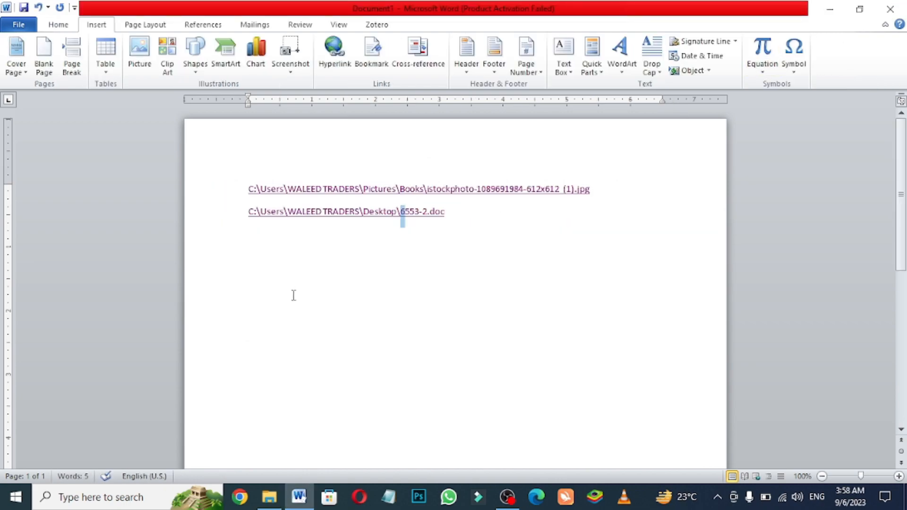
pyautogui.click(447, 211)
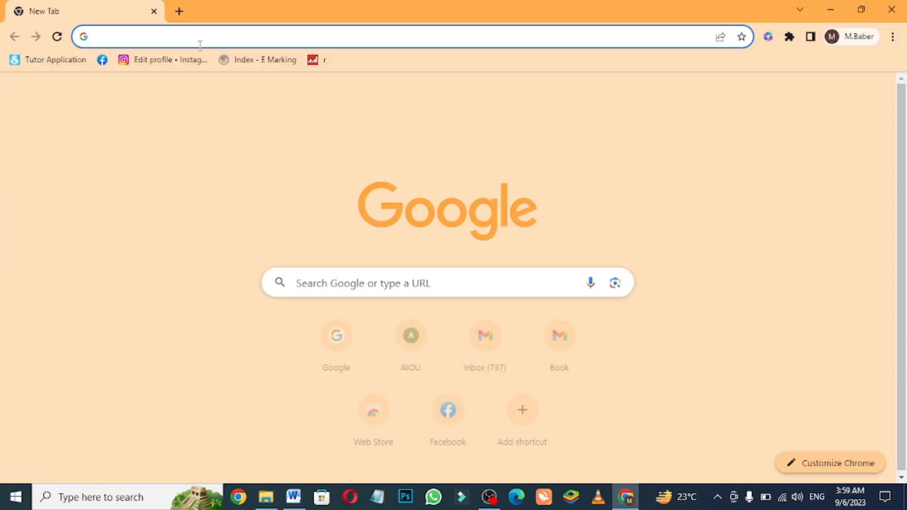
# - Open google.com in Chrome and copy its web address
pyautogui.click(201, 40)
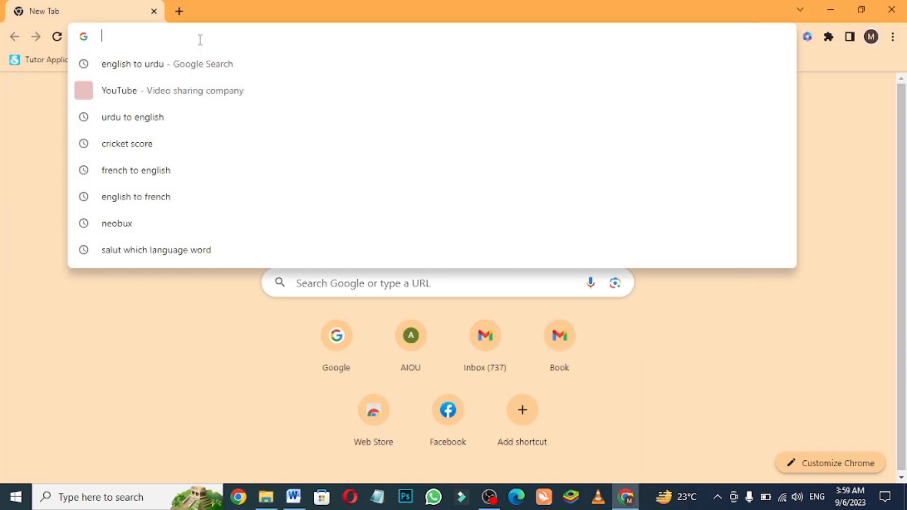
pyautogui.write('g')
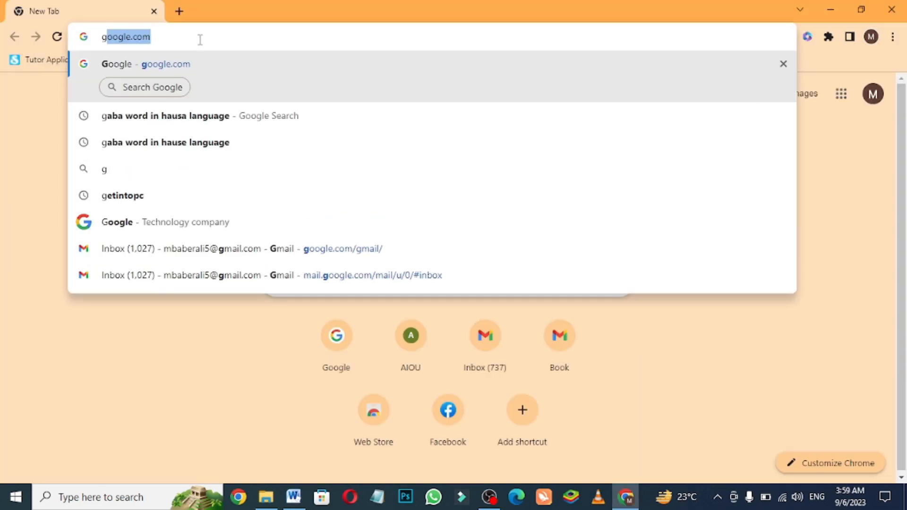
pyautogui.press('Return')
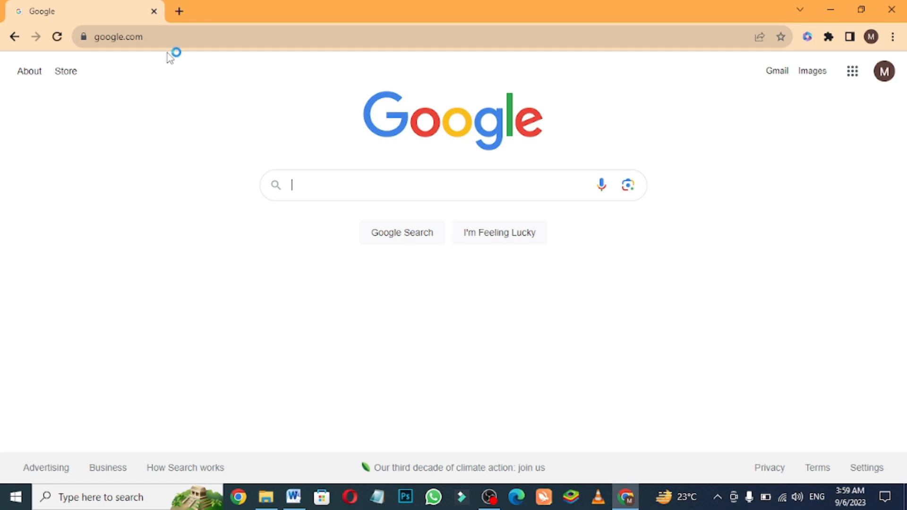
pyautogui.moveTo(163, 38); pyautogui.dragTo(93, 40)
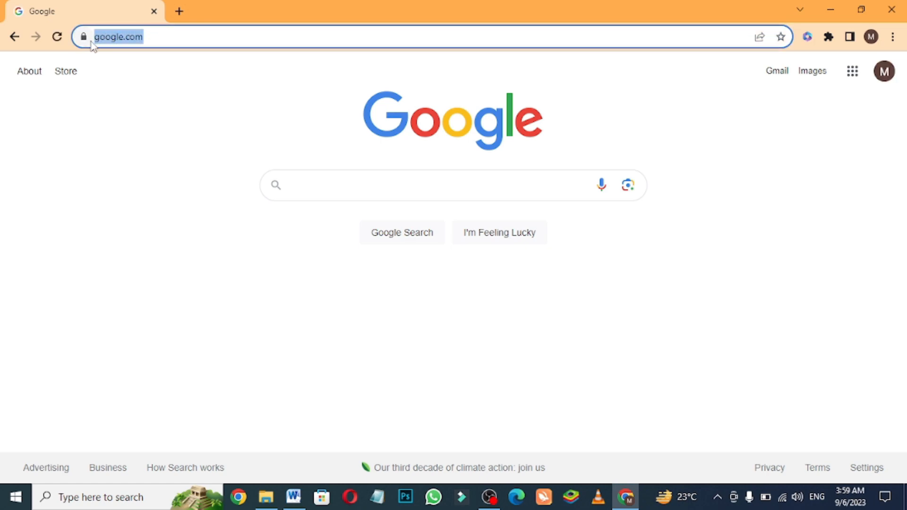
pyautogui.rightClick(110, 36)
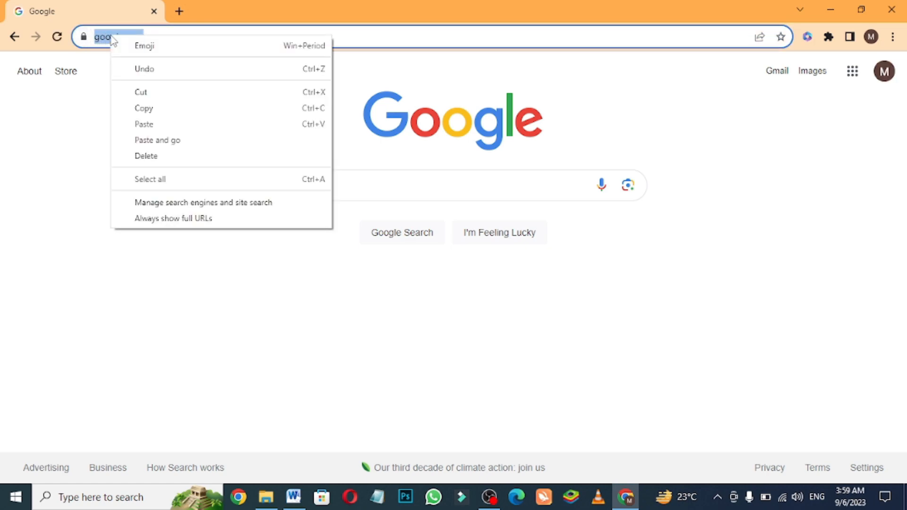
pyautogui.click(143, 108)
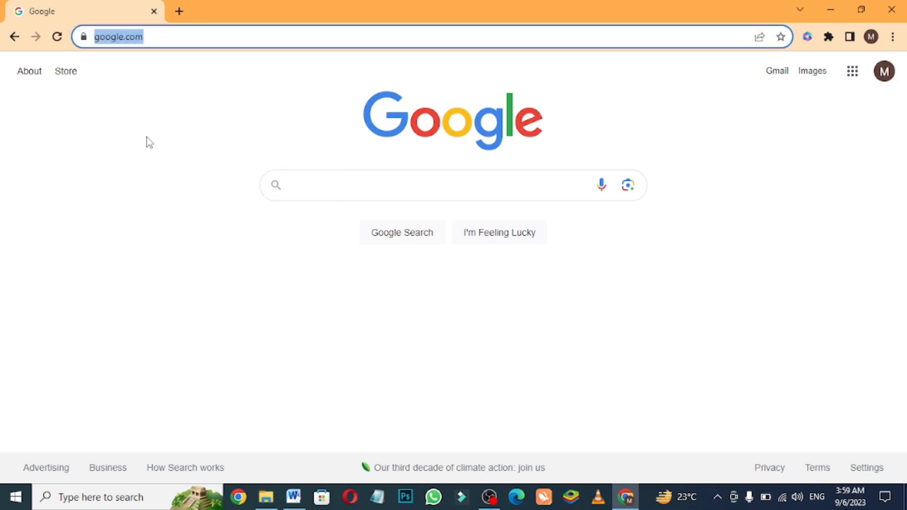
# - Switch back to Word and paste the Google address as text below the document link, turning it into a hyperlink
pyautogui.click(292, 496)
pyautogui.rightClick(256, 233)
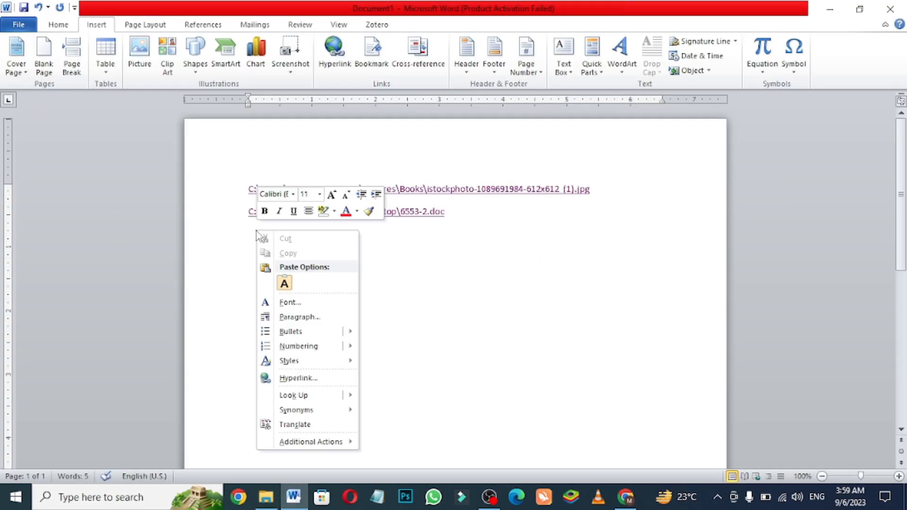
pyautogui.click(284, 283)
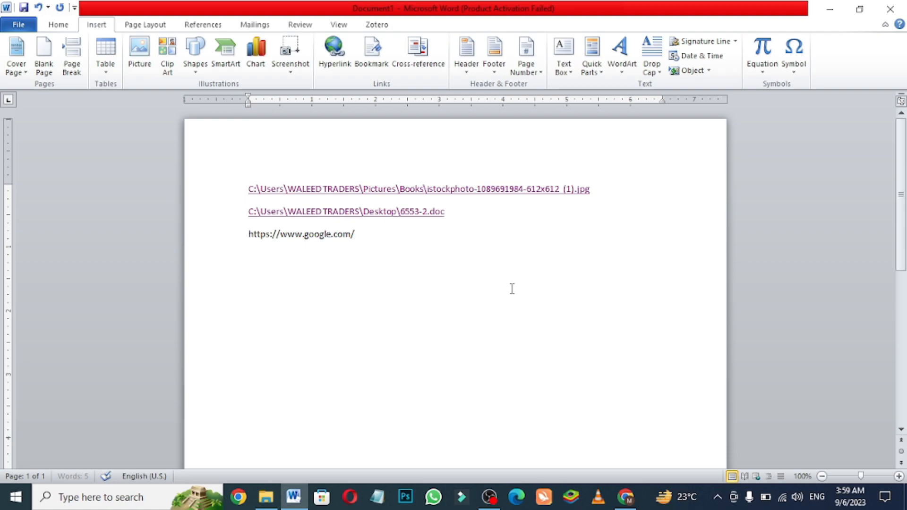
pyautogui.press('Return')
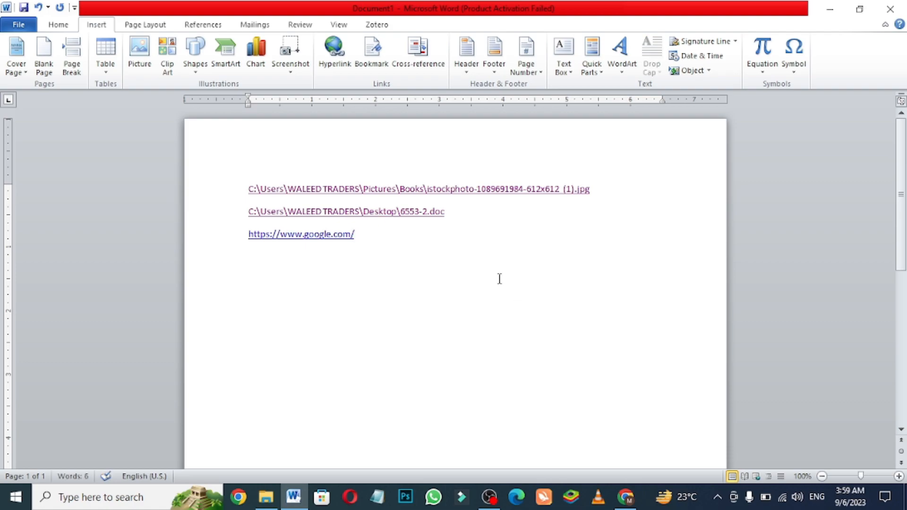
pyautogui.click(303, 237)
pyautogui.keyDown('ctrl'); pyautogui.click(302, 236); pyautogui.keyUp('ctrl')
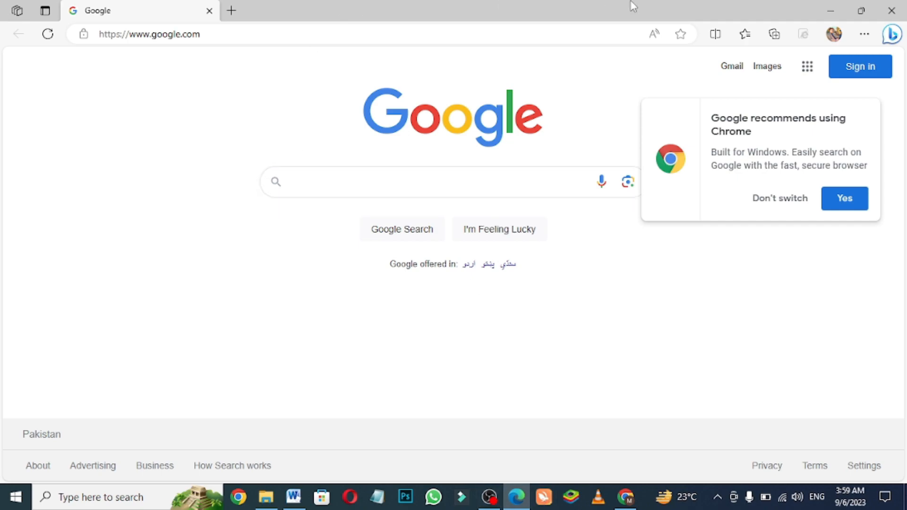
pyautogui.click(892, 11)
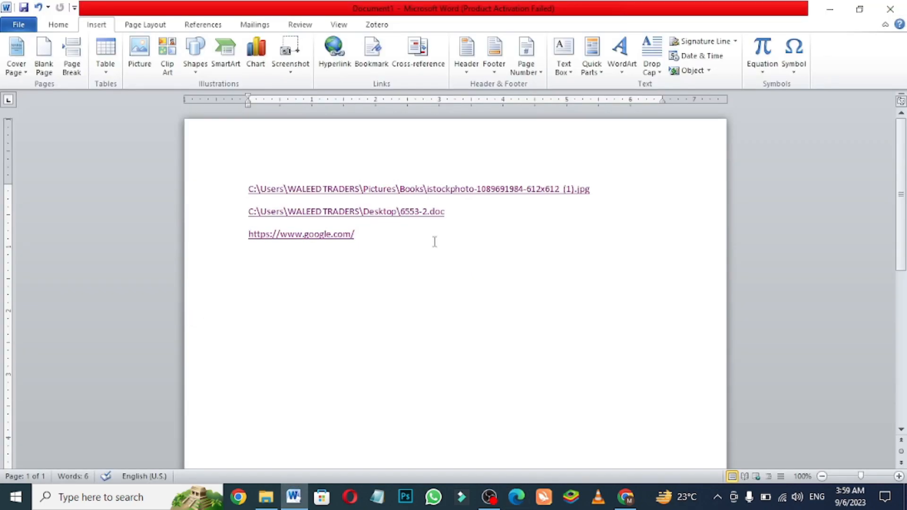
pyautogui.click(335, 56)
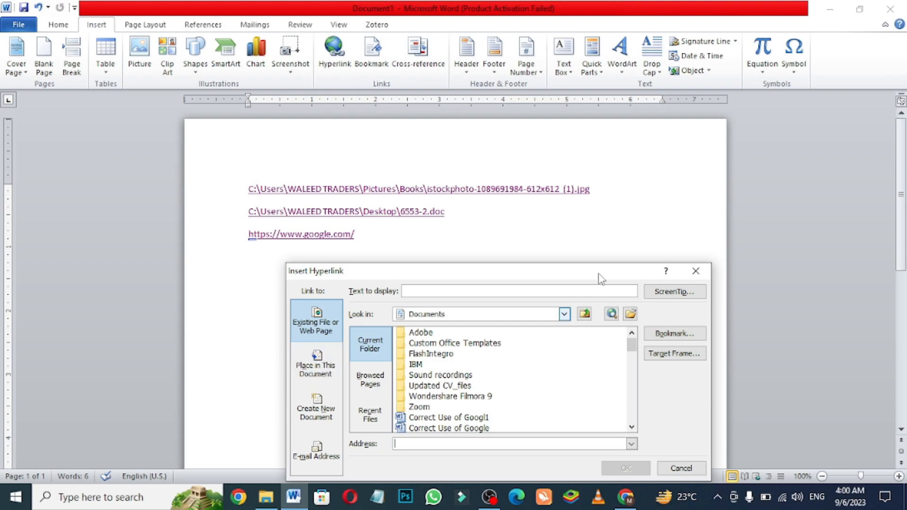
pyautogui.click(696, 271)
pyautogui.press('Return')
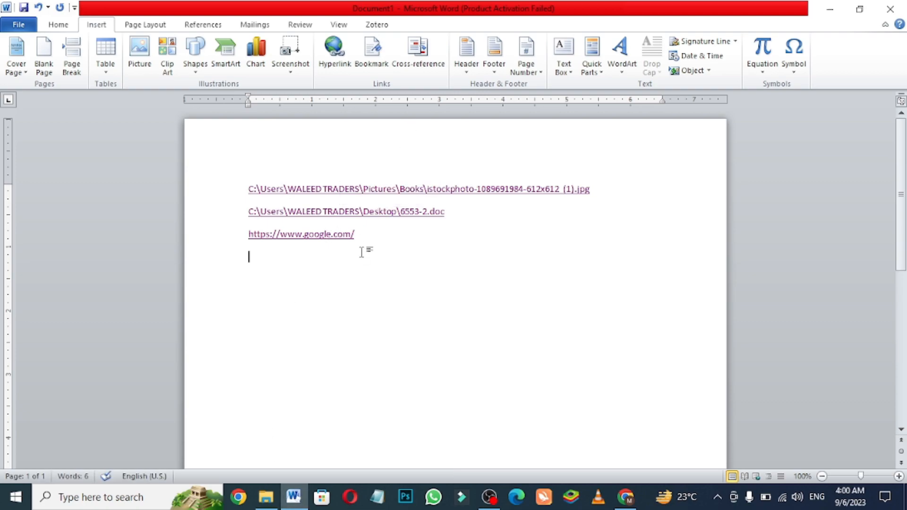
# - Open the 6553-2.doc link, copy the document's entire text, and return to the document with the links
pyautogui.keyDown('ctrl'); pyautogui.click(379, 216); pyautogui.keyUp('ctrl')
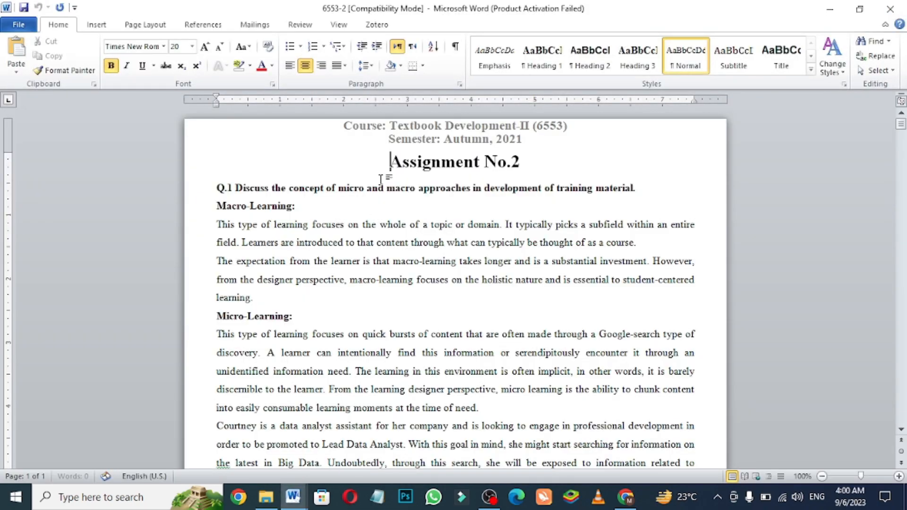
pyautogui.hotkey('ctrl', 'a')
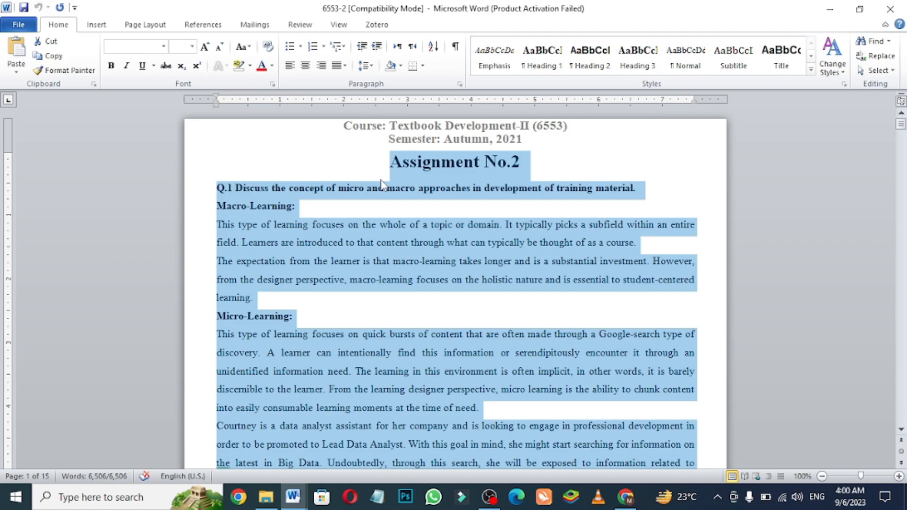
pyautogui.rightClick(413, 174)
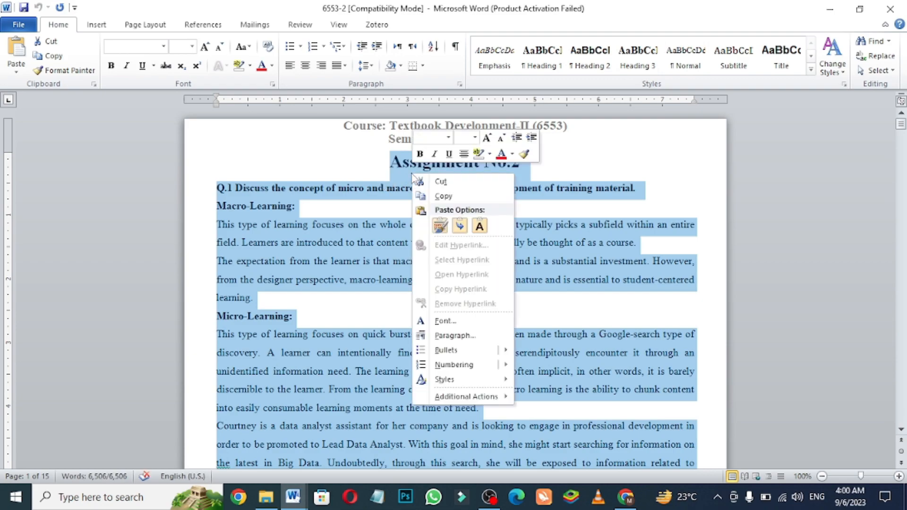
pyautogui.click(443, 196)
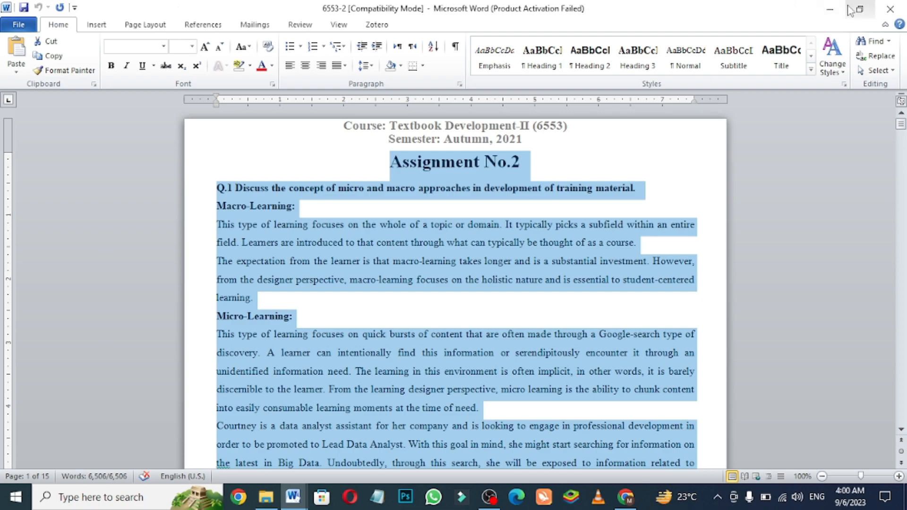
pyautogui.click(832, 10)
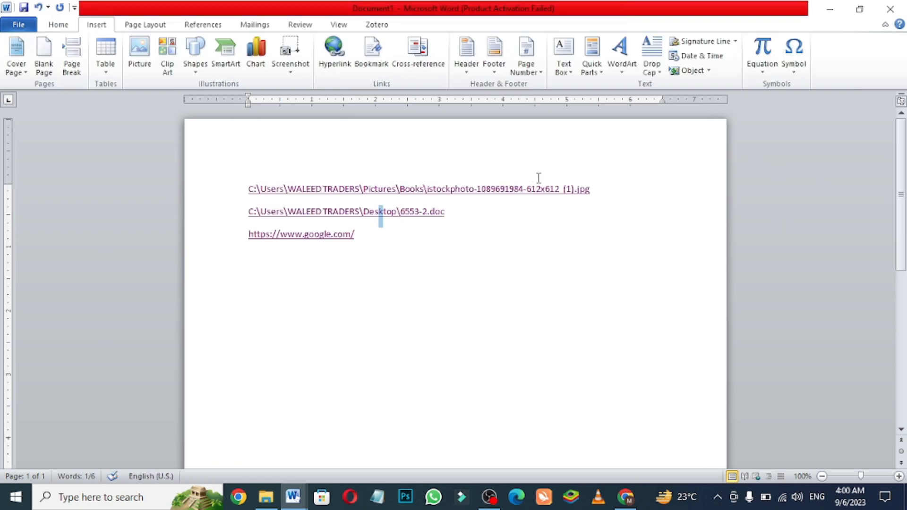
# - Paste the copied assignment text on the empty line below the Google link, keeping its source formatting
pyautogui.click(375, 237)
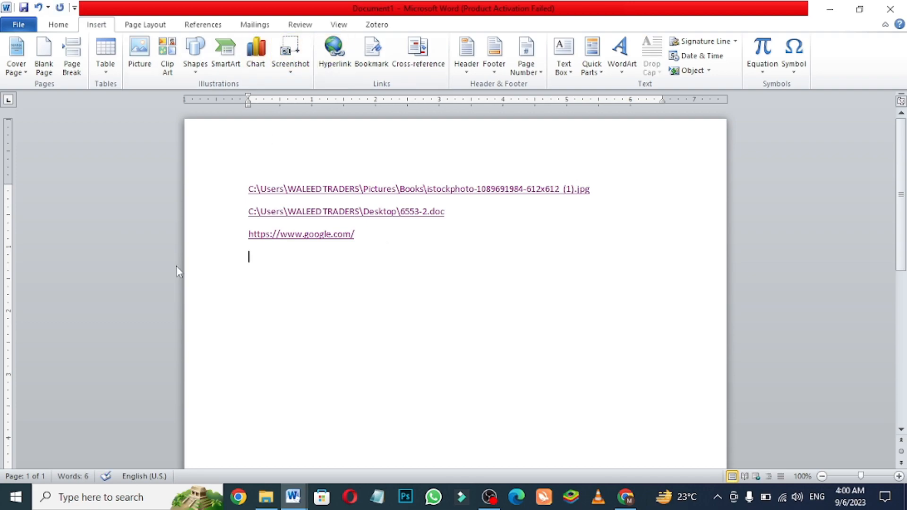
pyautogui.rightClick(266, 264)
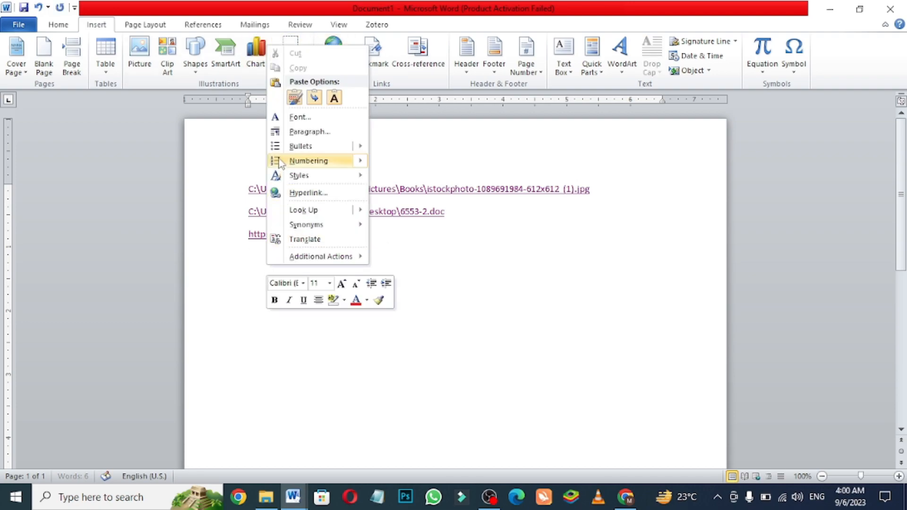
pyautogui.click(295, 98)
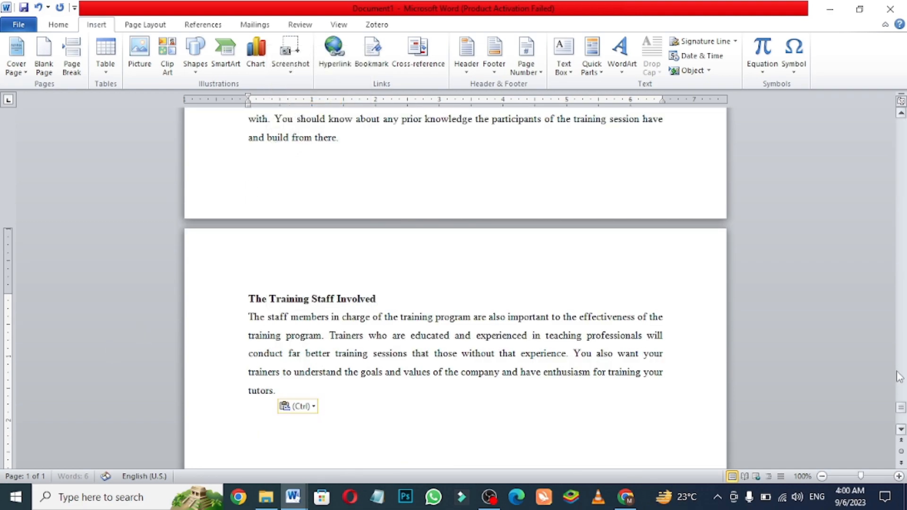
# - Add the line "Content" beneath the "Assignment No.2" title at the start of the pasted text
pyautogui.moveTo(902, 408); pyautogui.dragTo(902, 118)
pyautogui.click(531, 268)
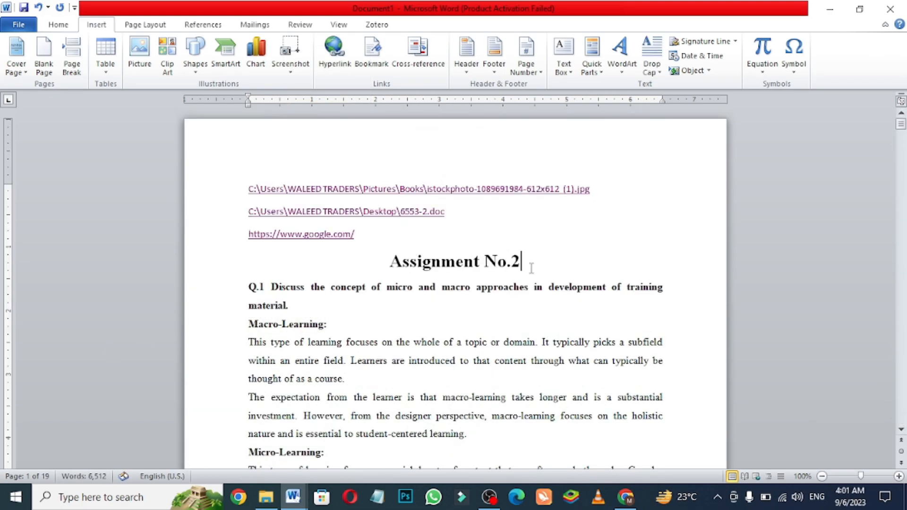
pyautogui.press('Return')
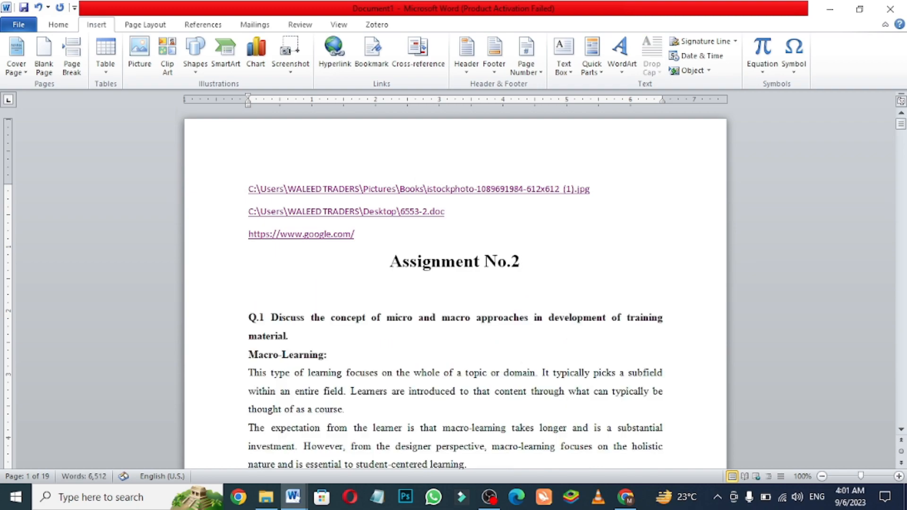
pyautogui.write('Content')
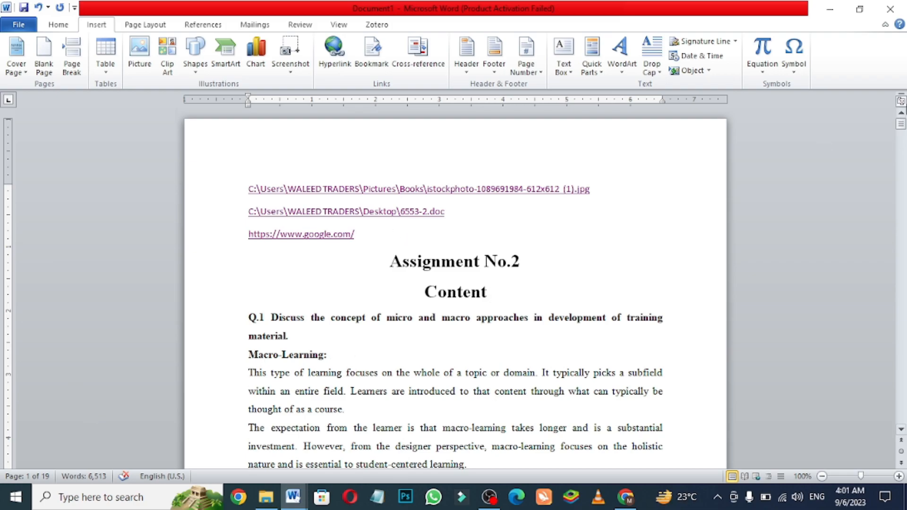
# - Apply the Heading 1 style to the Q.4 question about editing journal and scholarly books
pyautogui.moveTo(902, 125)
pyautogui.mouseDown()
pyautogui.moveTo(906, 251)
pyautogui.moveTo(905, 124)
pyautogui.mouseUp()
pyautogui.moveTo(902, 123); pyautogui.dragTo(904, 283)
pyautogui.tripleClick(314, 189)
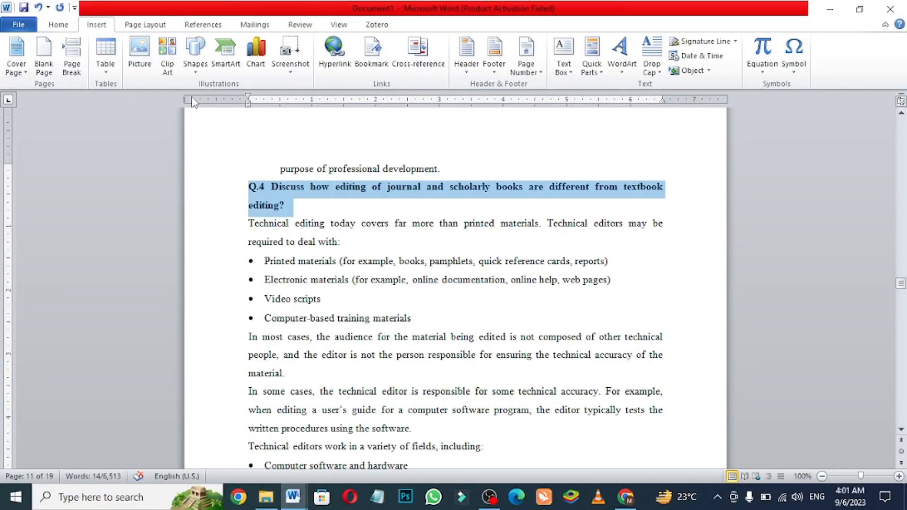
pyautogui.click(58, 24)
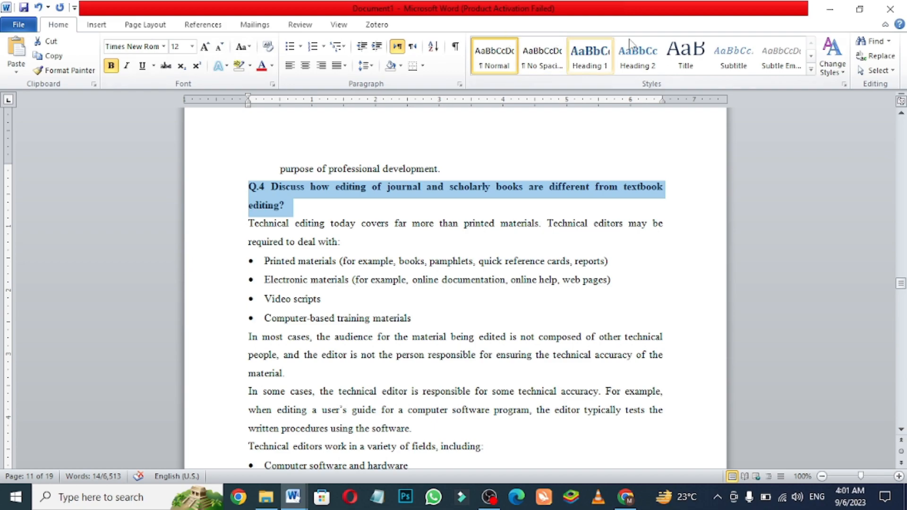
pyautogui.click(589, 56)
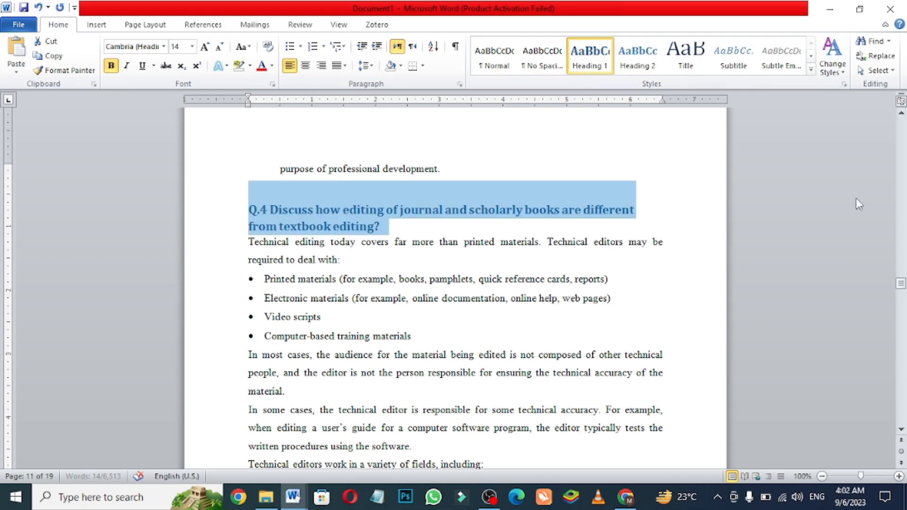
# - Apply the Heading 2 style to the Q.5 question about globalization of tutors and the future of e-Textbook
pyautogui.moveTo(901, 283); pyautogui.dragTo(901, 339)
pyautogui.moveTo(249, 315); pyautogui.dragTo(401, 334)
pyautogui.click(636, 59)
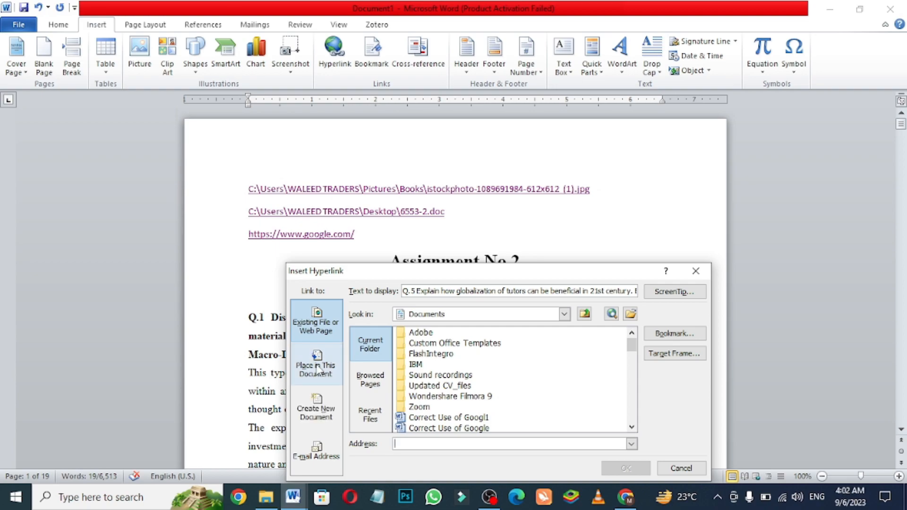
# - Hyperlink the selected Q.5 heading text to the Q.4 heading as a place in this document
pyautogui.click(316, 369)
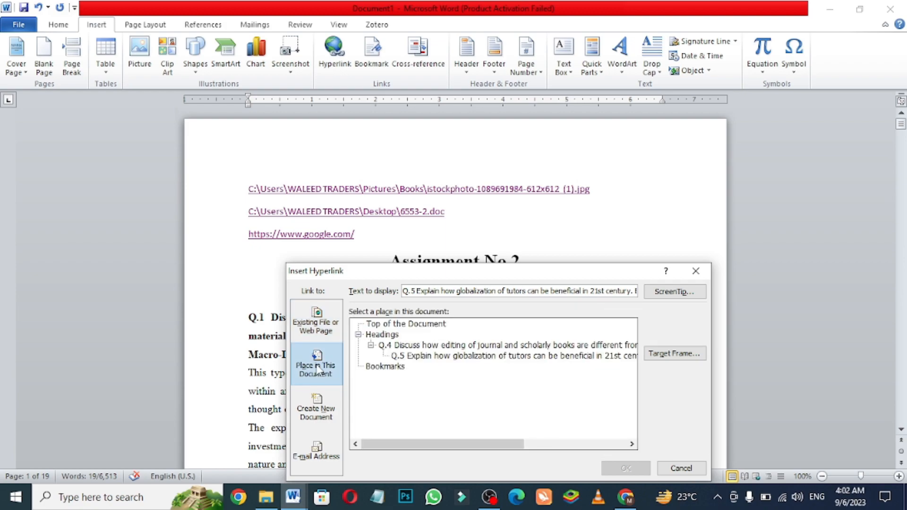
pyautogui.click(476, 346)
pyautogui.click(629, 468)
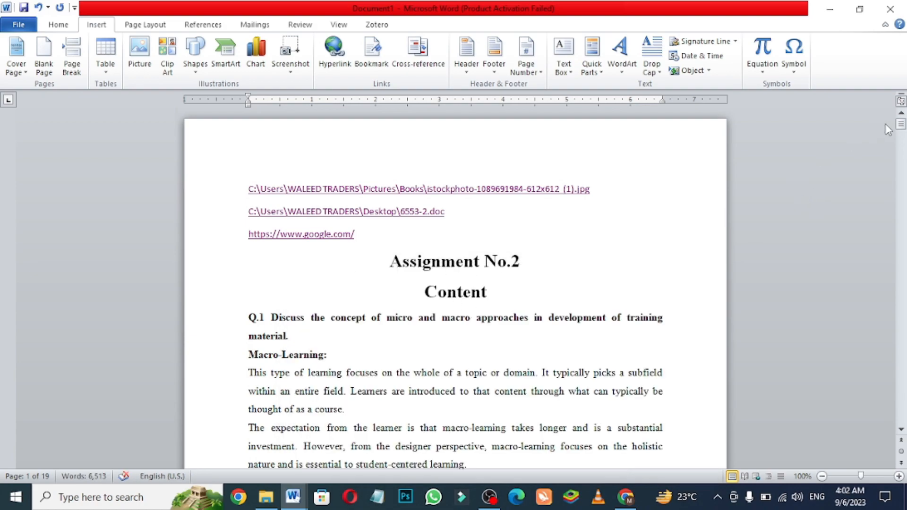
# - Insert a hyperlink to the Q.4 heading in this document right after the word "Content"
pyautogui.moveTo(902, 124); pyautogui.dragTo(902, 124)
pyautogui.click(489, 288)
pyautogui.press('Return')
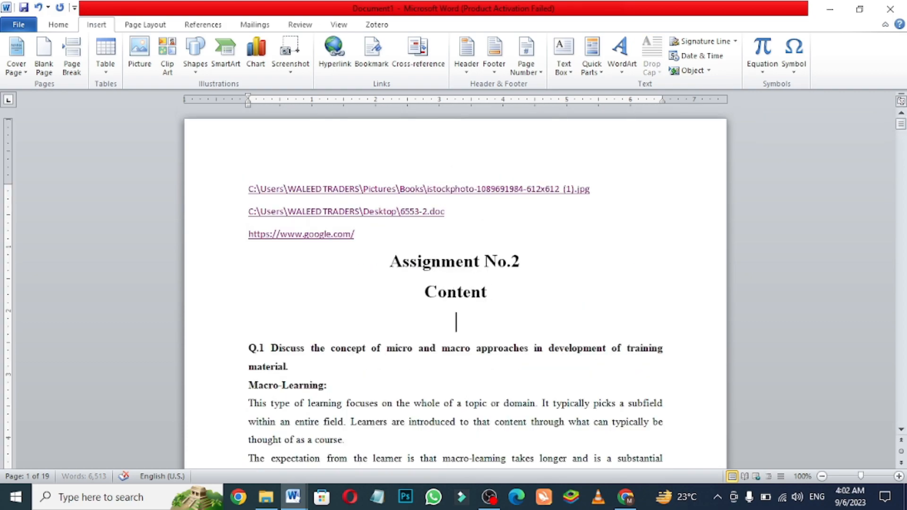
pyautogui.hotkey('ctrl', 'l')
pyautogui.press('BackSpace')
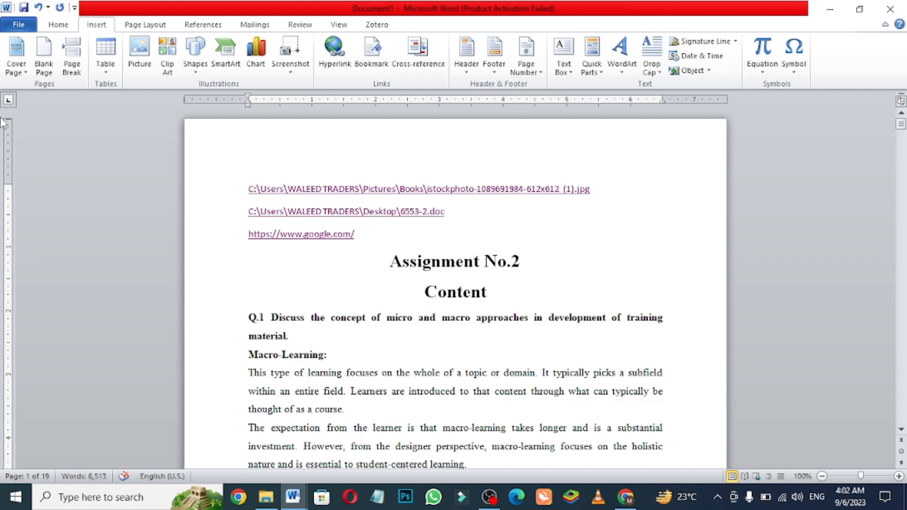
pyautogui.click(325, 69)
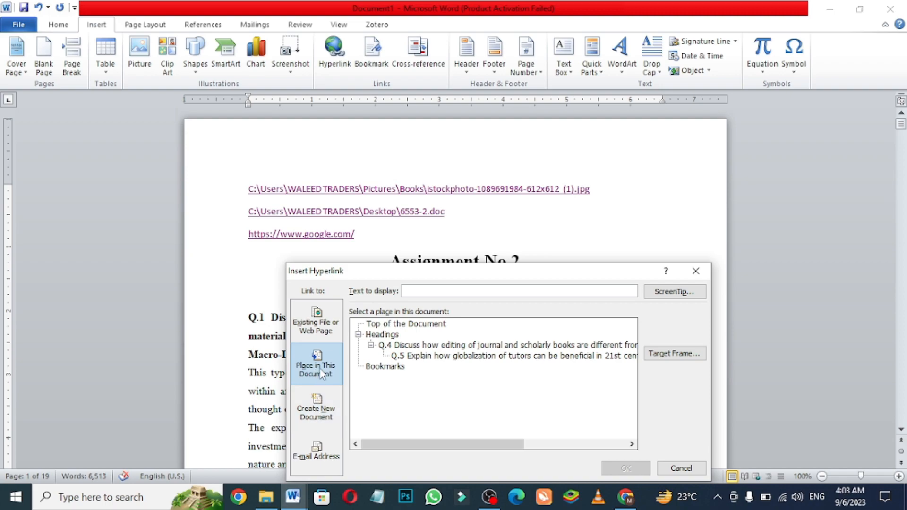
pyautogui.click(461, 348)
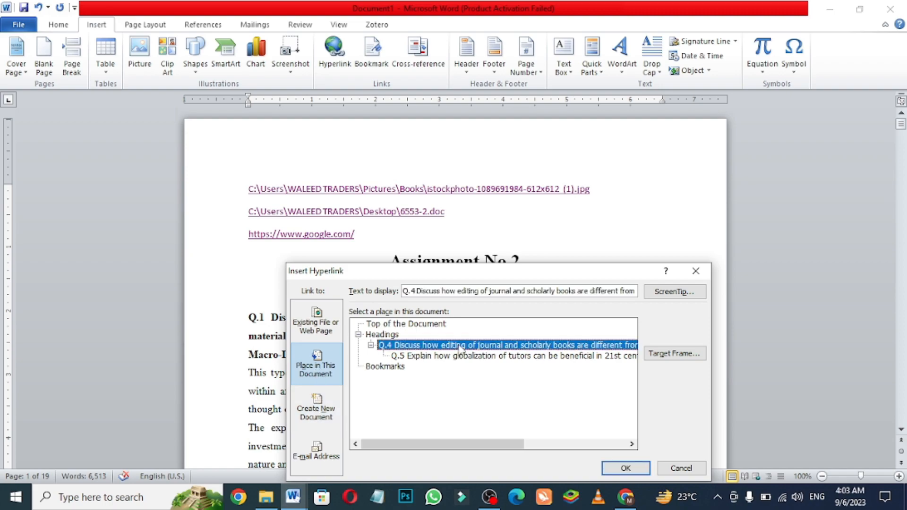
pyautogui.click(626, 468)
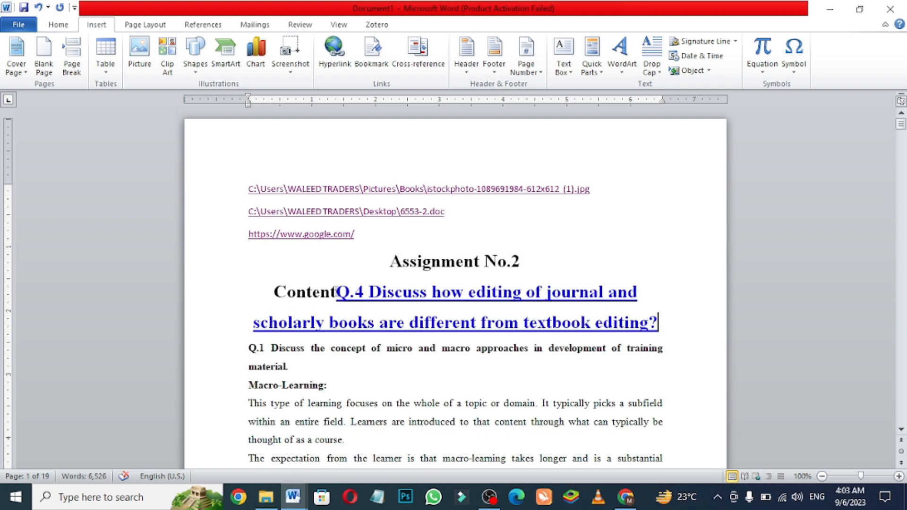
# - Move the Q.4 link onto its own line below "Content", follow it to check its target, and return to the document's beginning
pyautogui.click(336, 292)
pyautogui.press('Return')
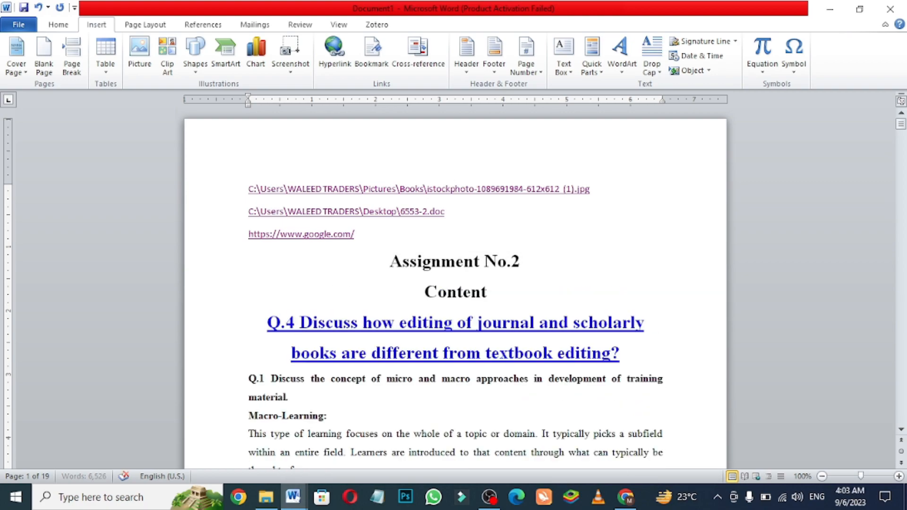
pyautogui.keyDown('ctrl'); pyautogui.click(314, 322); pyautogui.keyUp('ctrl')
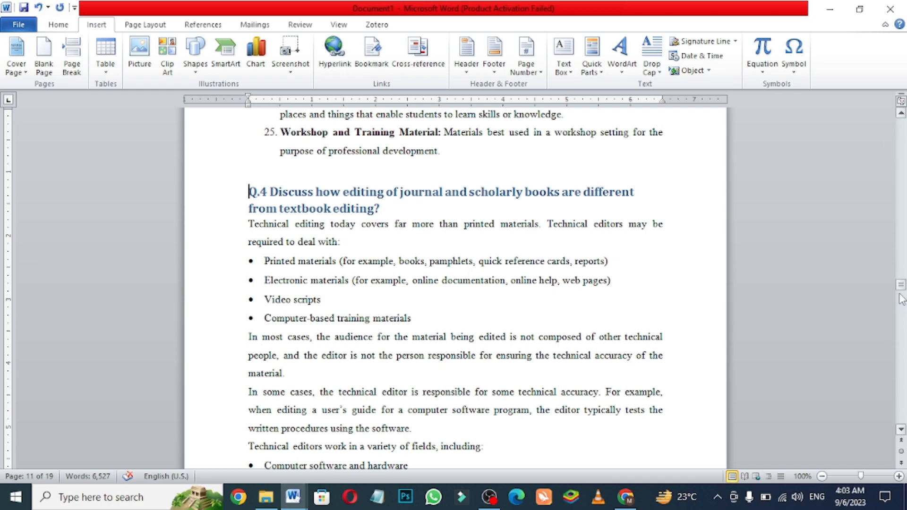
pyautogui.moveTo(902, 285); pyautogui.dragTo(887, 108)
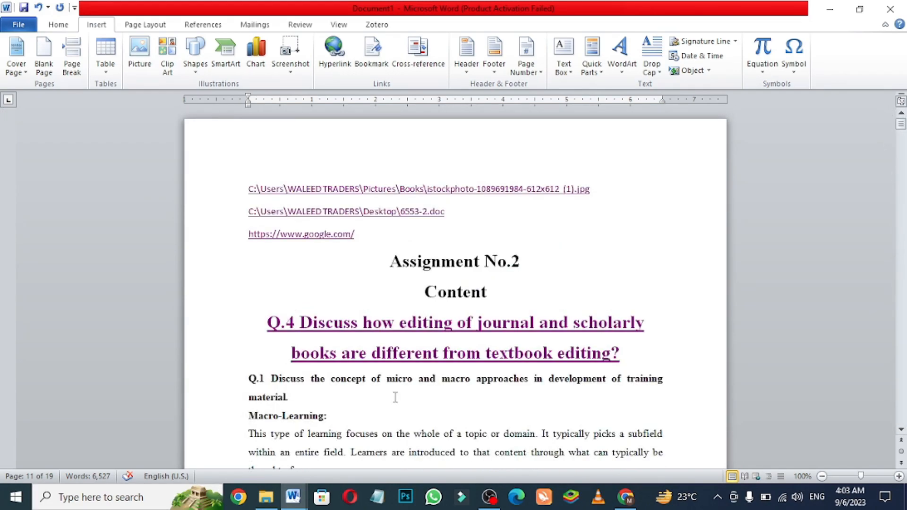
# - Insert a hyperlink to the Q.5 heading in this document right after the word "Content"
pyautogui.click(510, 296)
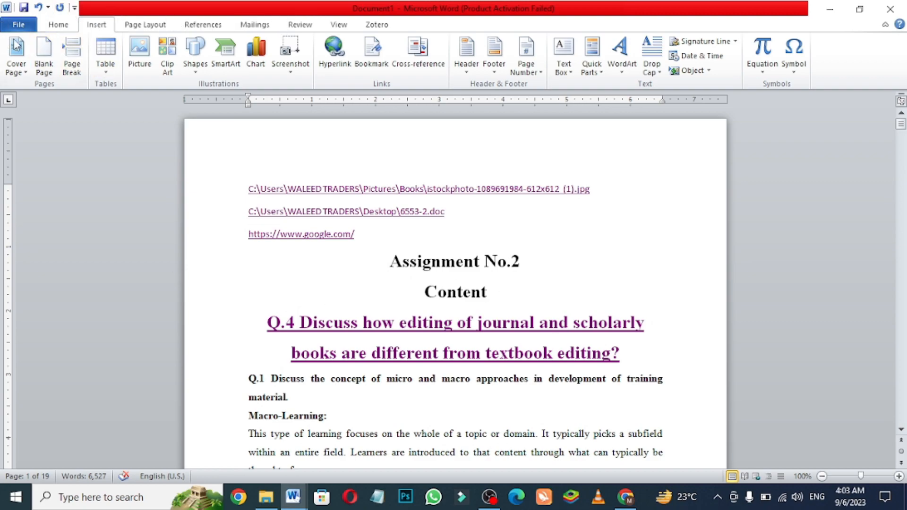
pyautogui.click(333, 57)
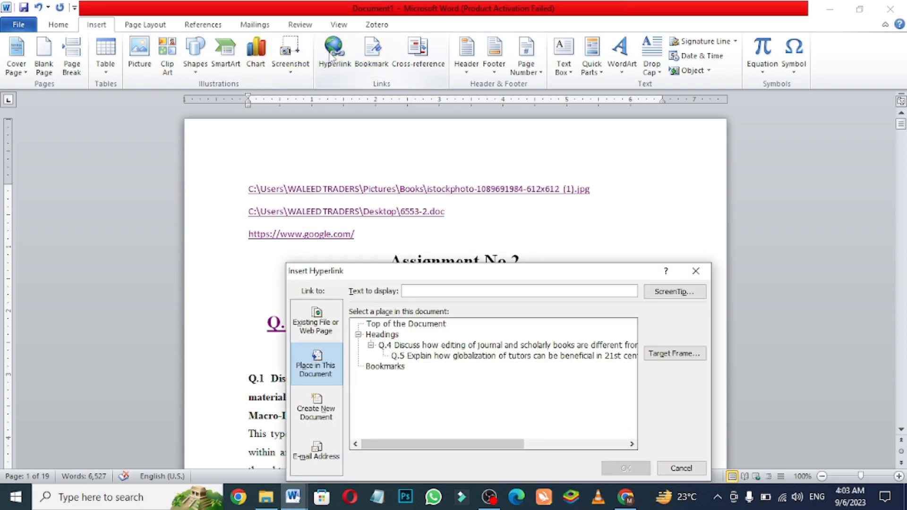
pyautogui.click(417, 356)
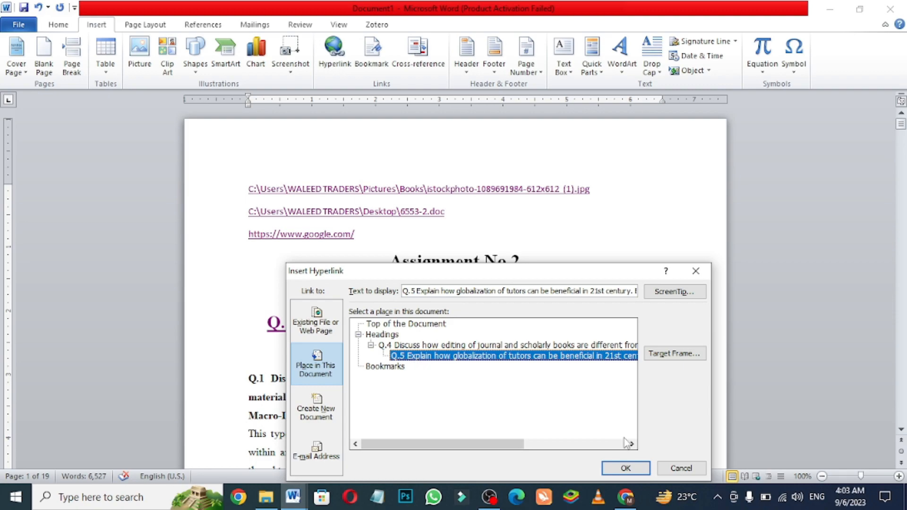
pyautogui.click(626, 468)
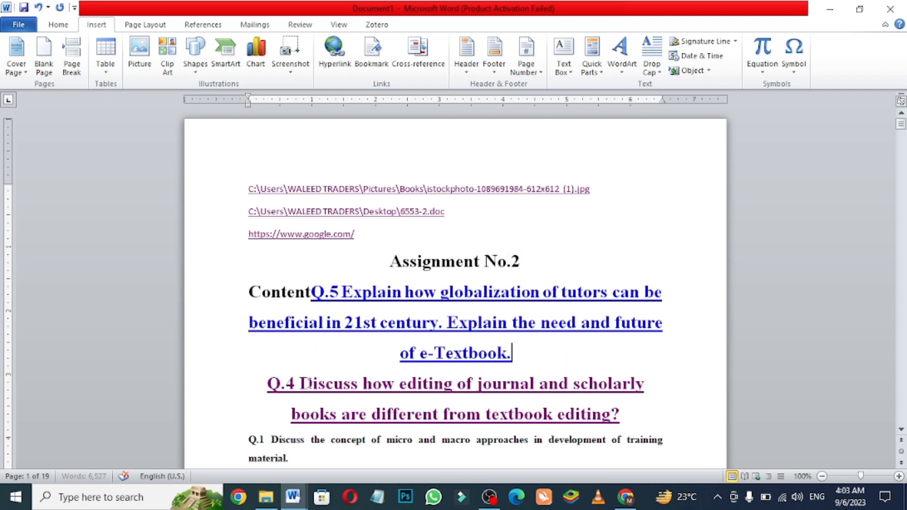
# - Move the Q.5 link onto its own line below "Content", follow it to check its target, and return to the document's beginning
pyautogui.click(306, 296)
pyautogui.press('Return')
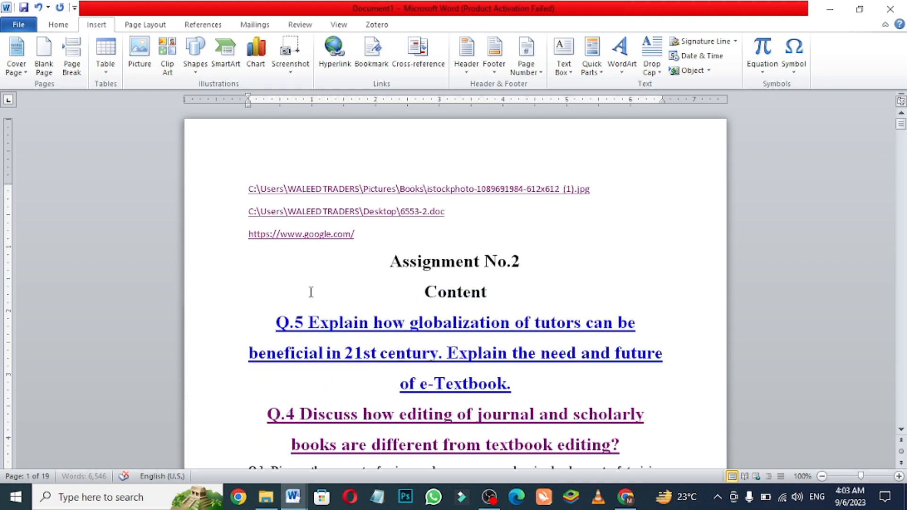
pyautogui.keyDown('ctrl'); pyautogui.click(344, 323); pyautogui.keyUp('ctrl')
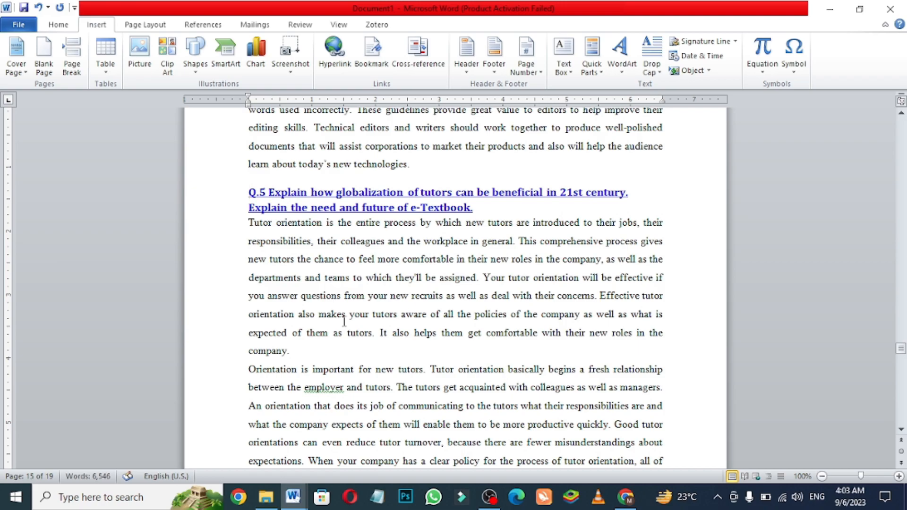
pyautogui.moveTo(898, 348); pyautogui.dragTo(901, 113)
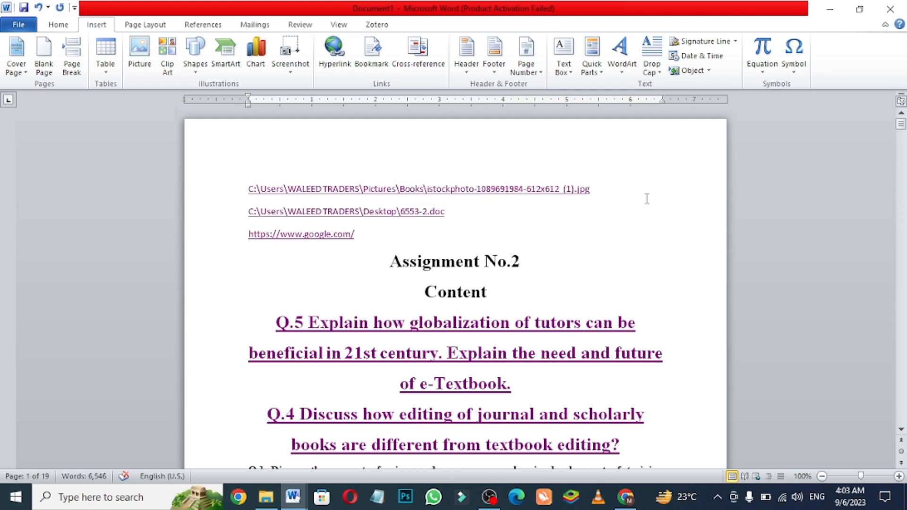
# - Insert a hyperlink below the Google link that creates a new document named "My New File 3" and opens it for editing now
pyautogui.press('Return')
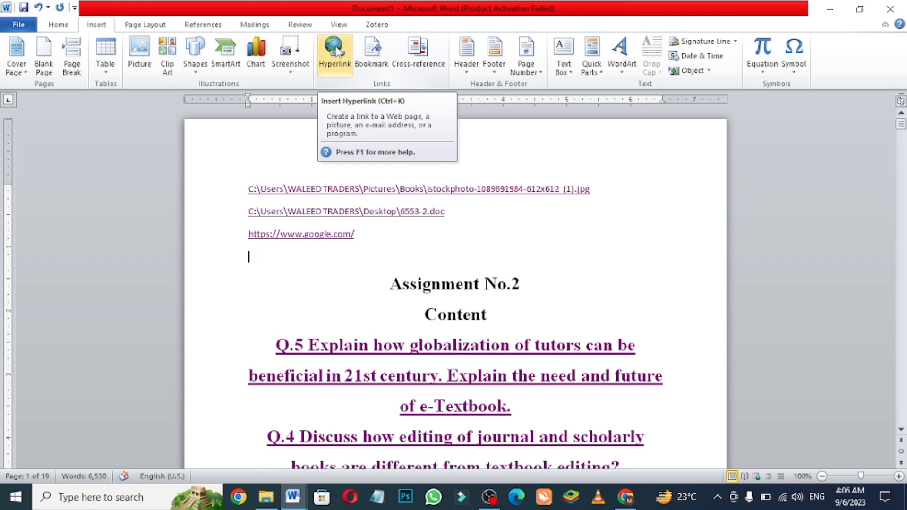
pyautogui.click(339, 52)
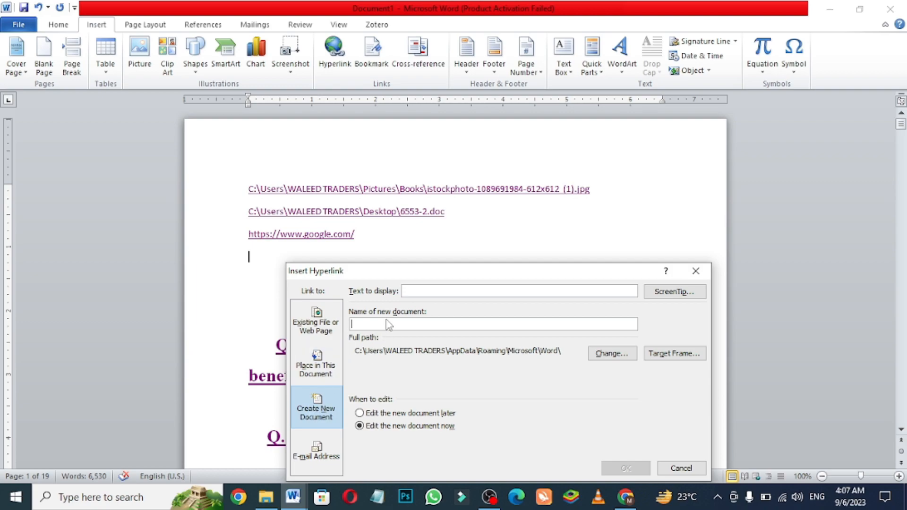
pyautogui.write('My')
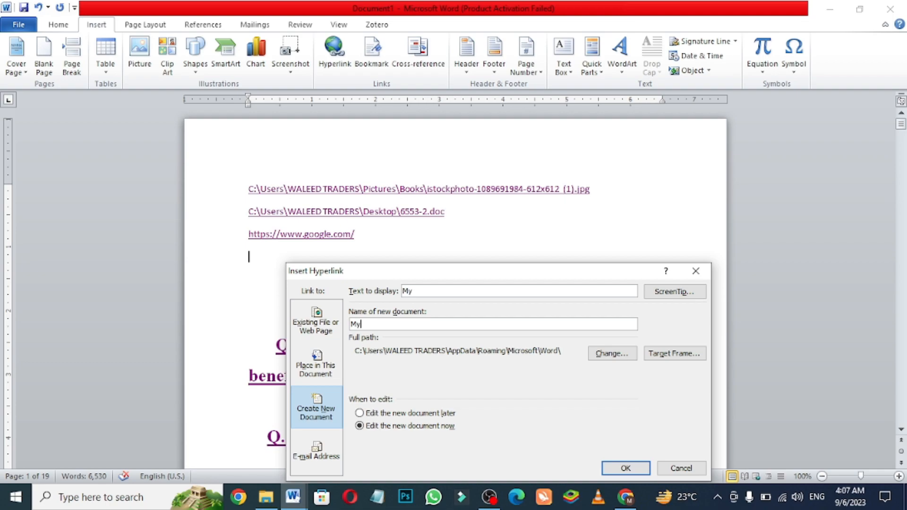
pyautogui.write(' New File 3')
pyautogui.click(627, 468)
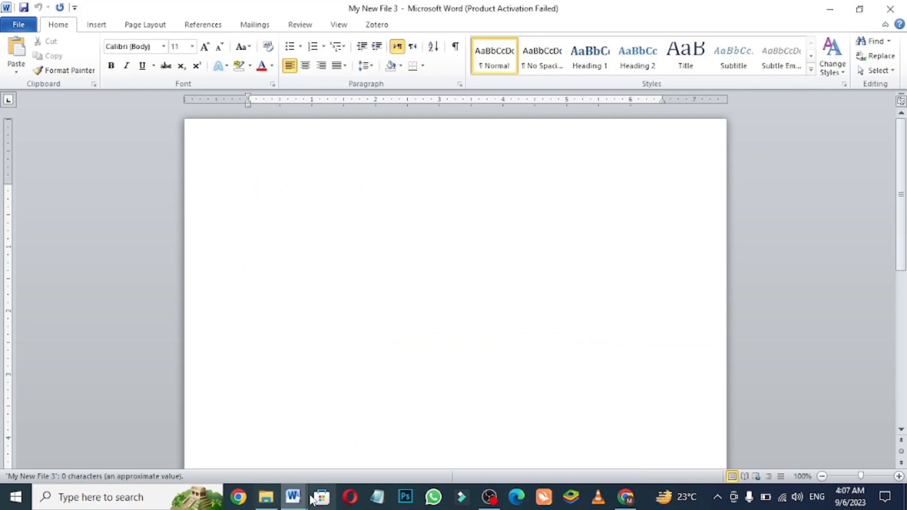
# - Return to Document1, follow the "My New File 3" link to test it, and close the document it opens
pyautogui.moveTo(286, 500)
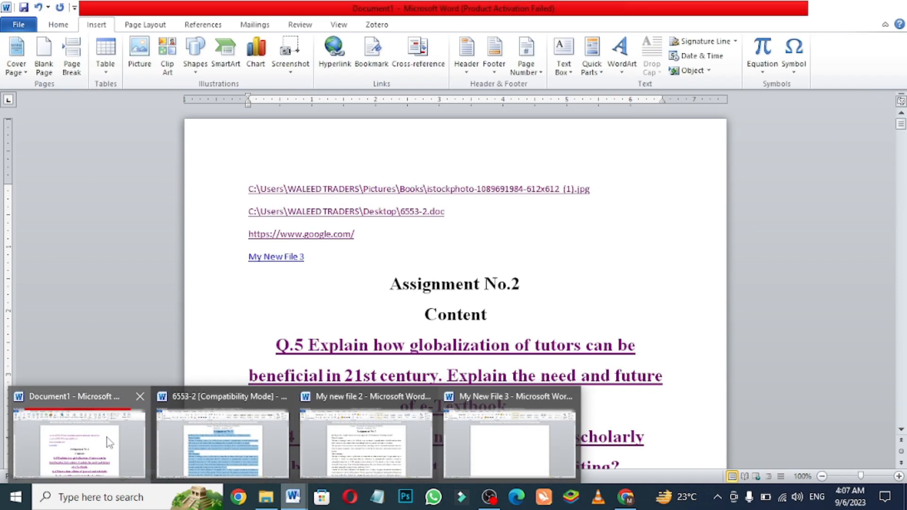
pyautogui.click(105, 439)
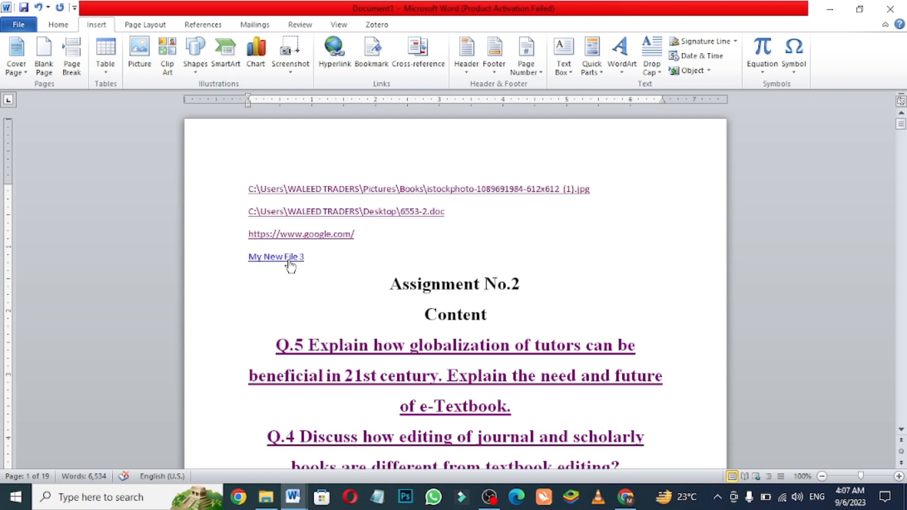
pyautogui.keyDown('ctrl'); pyautogui.click(289, 257); pyautogui.keyUp('ctrl')
pyautogui.click(491, 301)
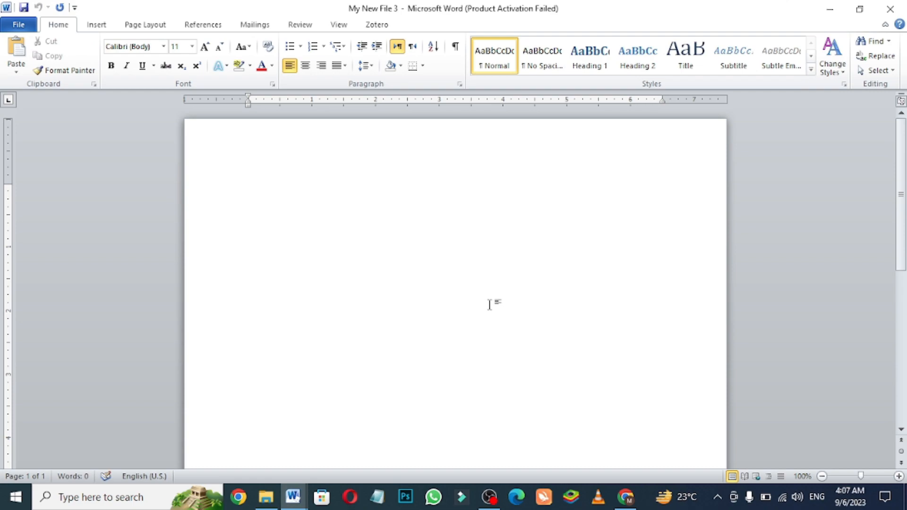
pyautogui.click(892, 9)
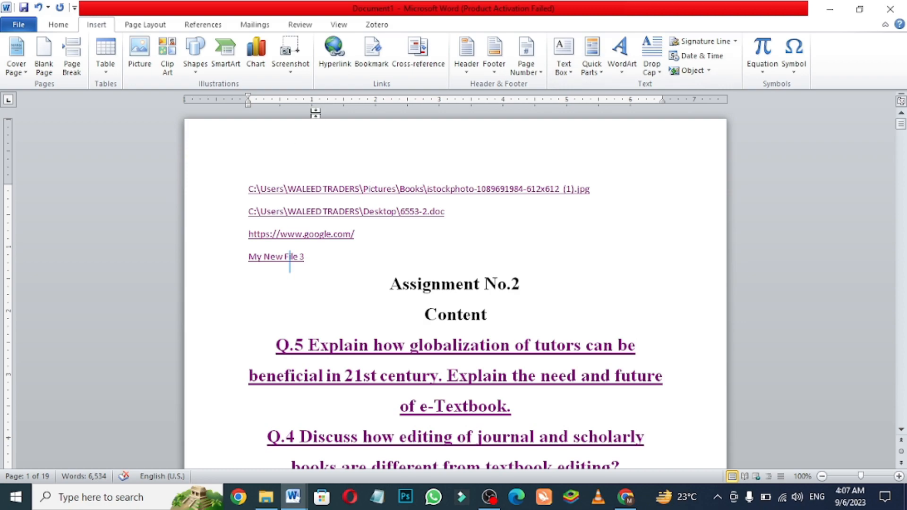
# - Change the "My New File 3" hyperlink into an e-mail link, entering the contact's e-mail address so it also replaces the display text
pyautogui.click(334, 47)
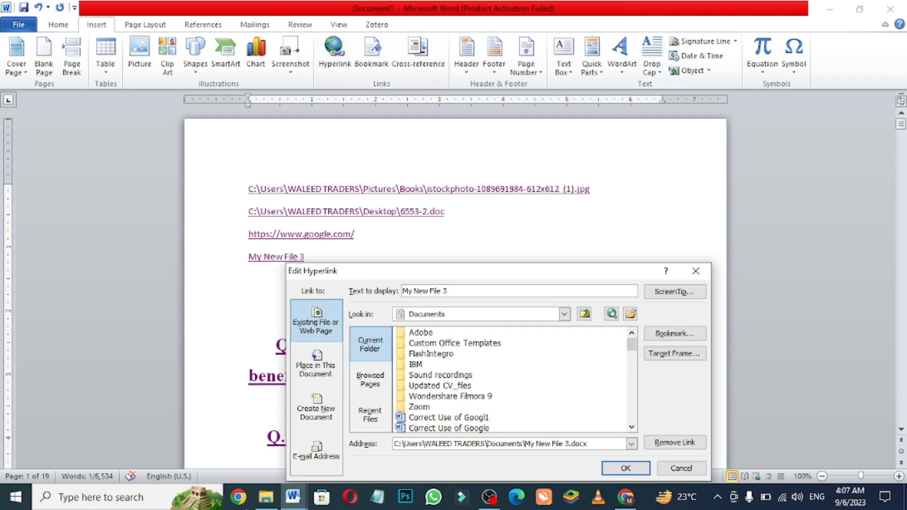
pyautogui.click(317, 454)
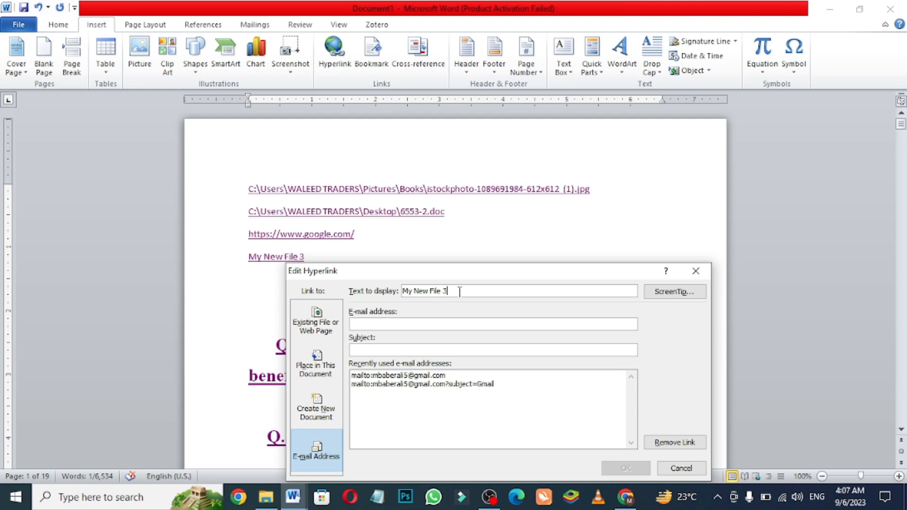
pyautogui.moveTo(459, 291); pyautogui.dragTo(373, 295)
pyautogui.press('BackSpace')
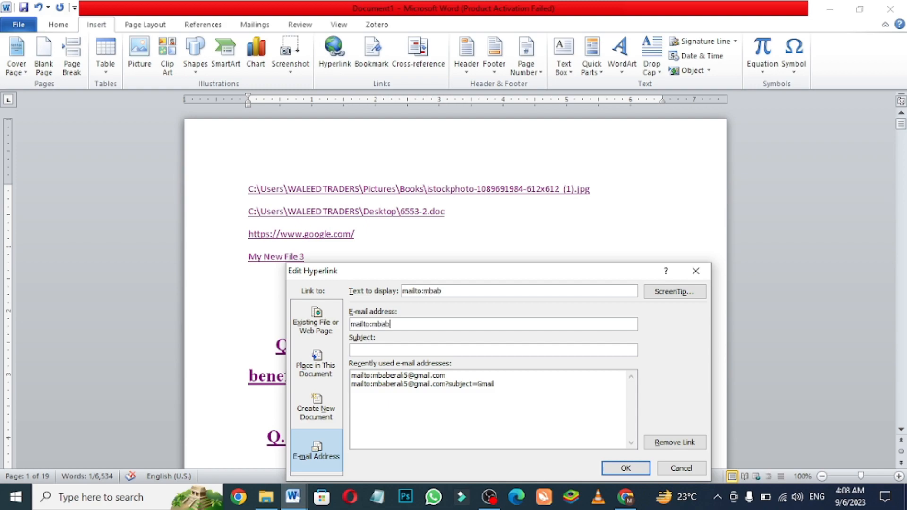
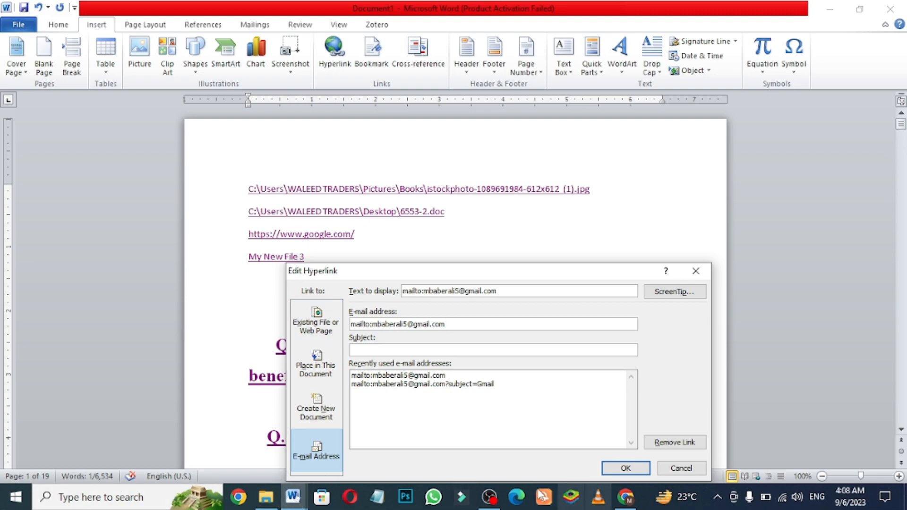
pyautogui.click(614, 470)
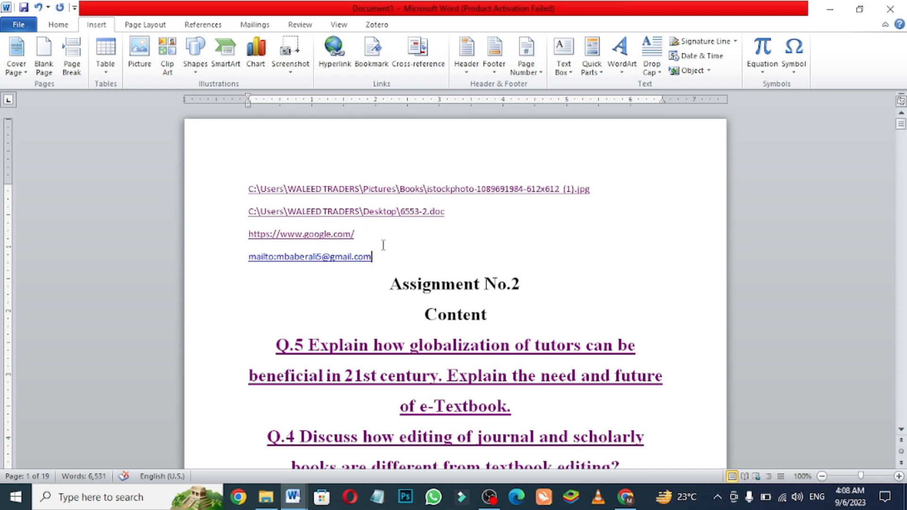
# - Follow the e-mail link to test it and close the Chrome window it opens
pyautogui.keyDown('ctrl'); pyautogui.click(286, 267); pyautogui.keyUp('ctrl')
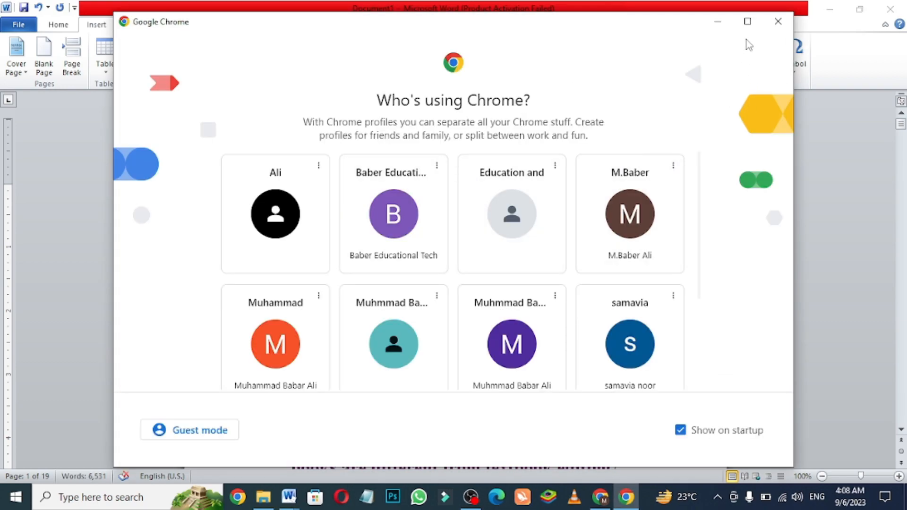
pyautogui.click(779, 22)
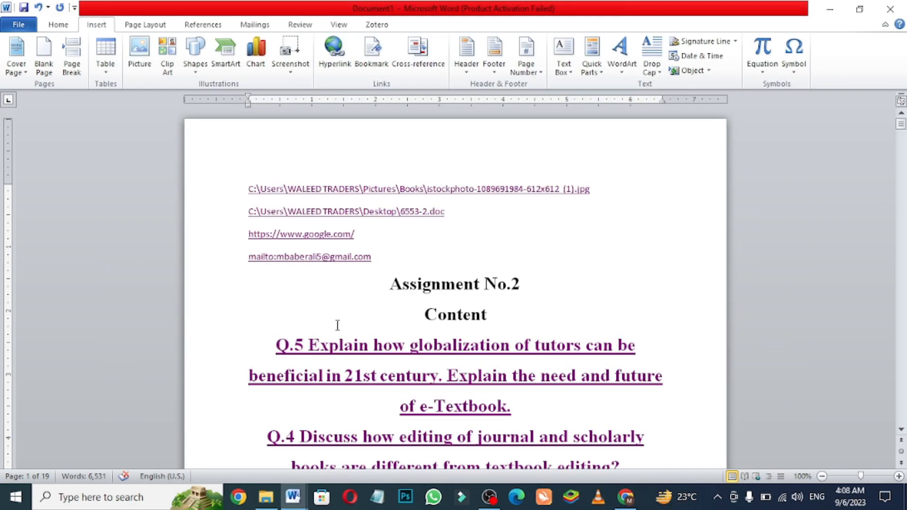
pyautogui.click(380, 259)
pyautogui.click(333, 52)
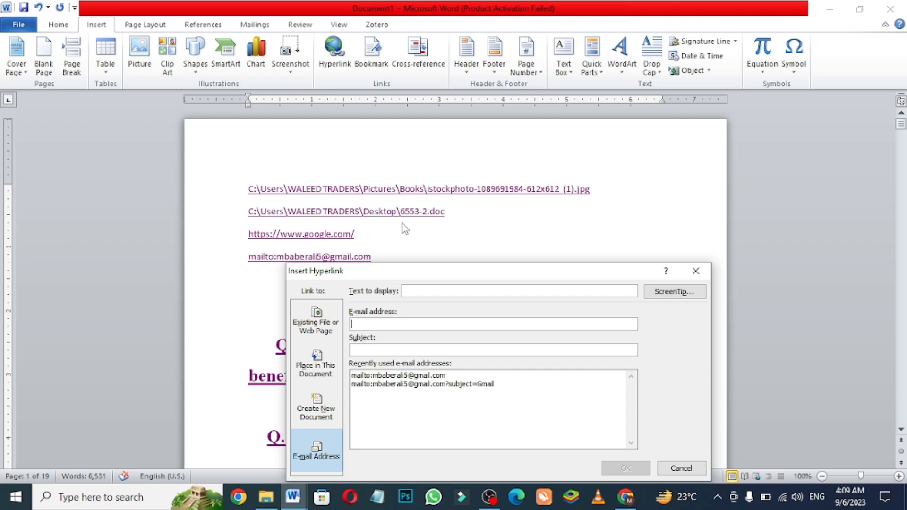
pyautogui.click(696, 271)
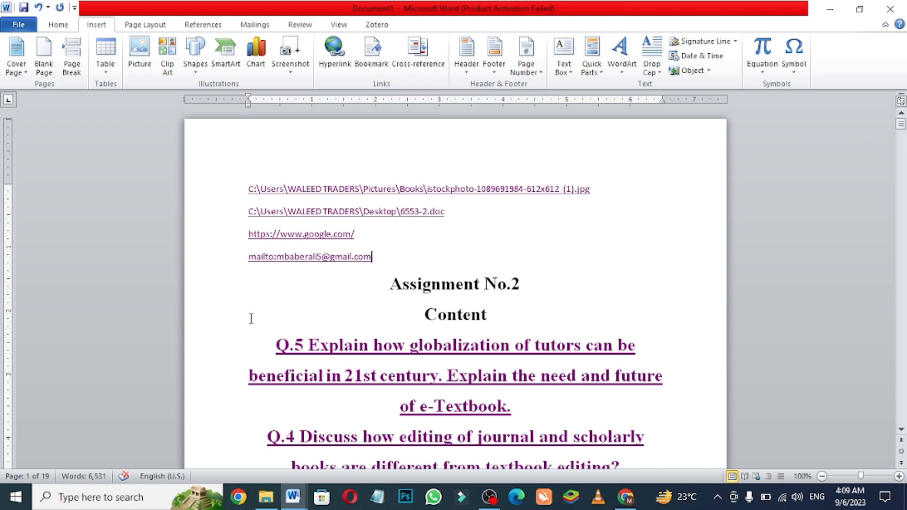
# - Delete the Q.5 and Q.4 heading links, the "Content" heading and the empty line left below "Assignment No.2"
pyautogui.click(255, 341)
pyautogui.moveTo(254, 342); pyautogui.dragTo(517, 416)
pyautogui.moveTo(591, 405); pyautogui.dragTo(605, 416)
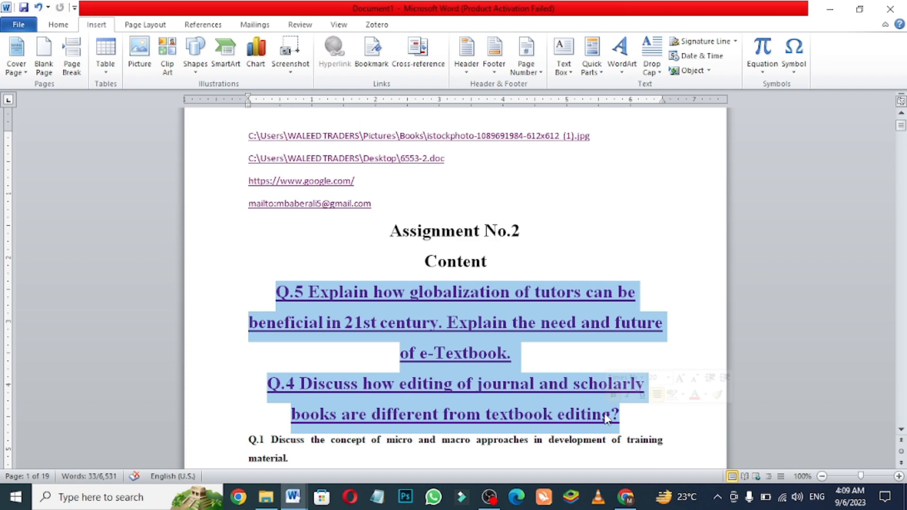
pyautogui.press('Delete')
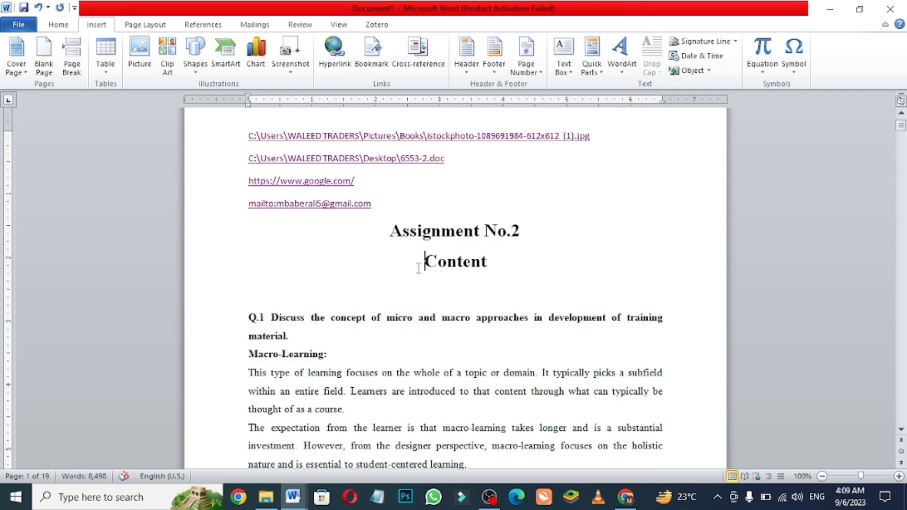
pyautogui.moveTo(417, 263); pyautogui.dragTo(525, 262)
pyautogui.press('Delete')
pyautogui.press('Delete')
pyautogui.press('Delete')
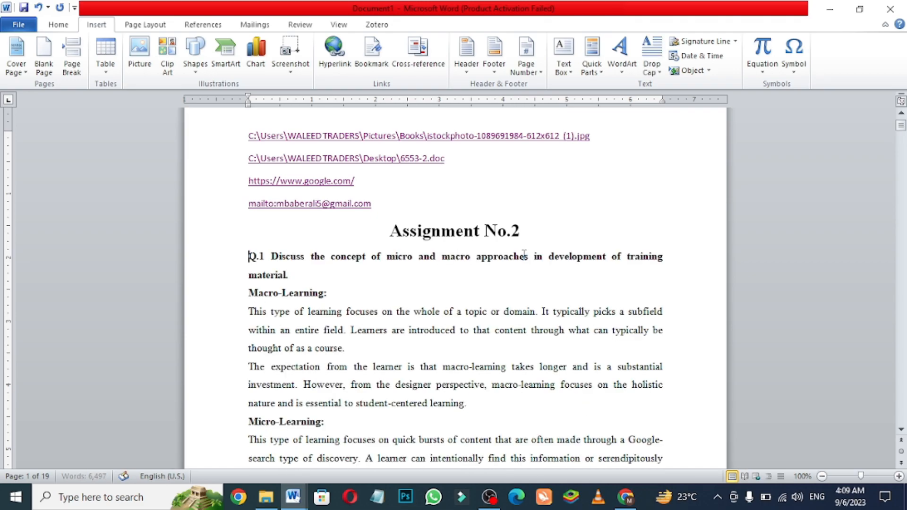
# - Add a bookmark named "online" to the words "Online Course:" in list item 12 on page 6
pyautogui.moveTo(901, 126); pyautogui.dragTo(903, 203)
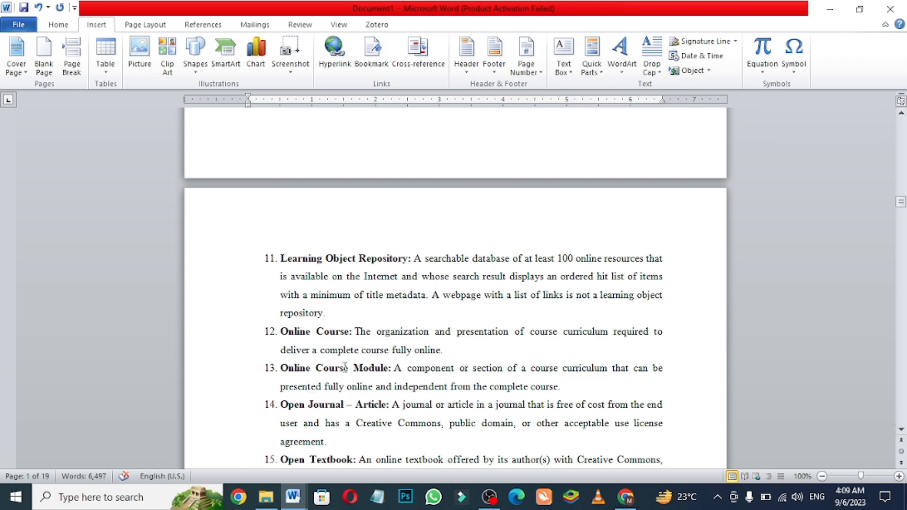
pyautogui.moveTo(281, 336); pyautogui.dragTo(355, 337)
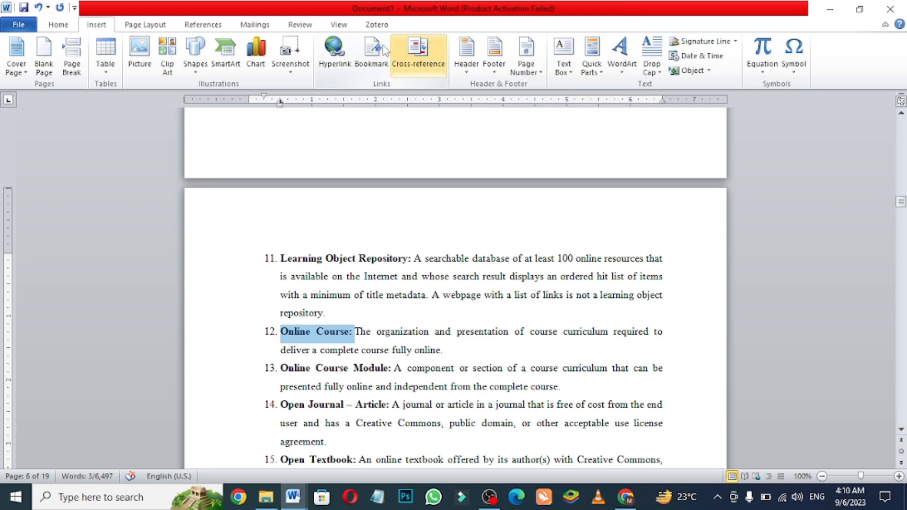
pyautogui.click(371, 52)
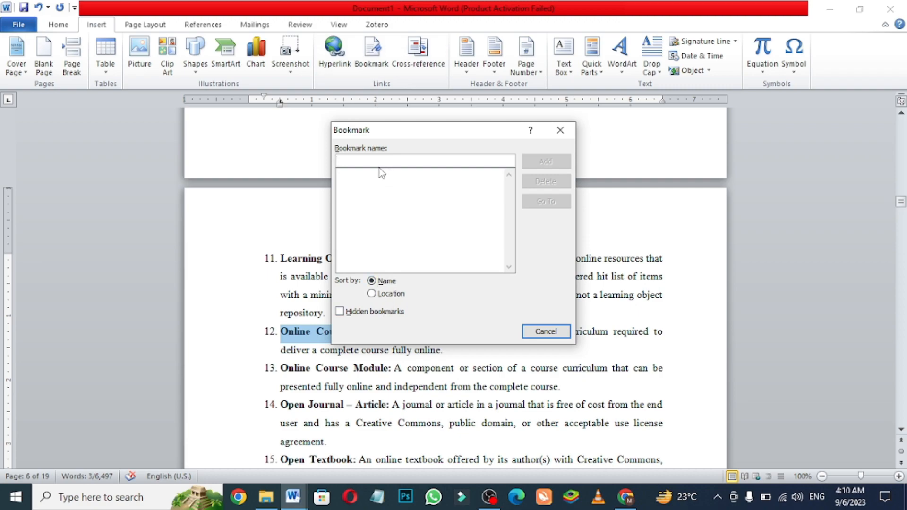
pyautogui.write('online')
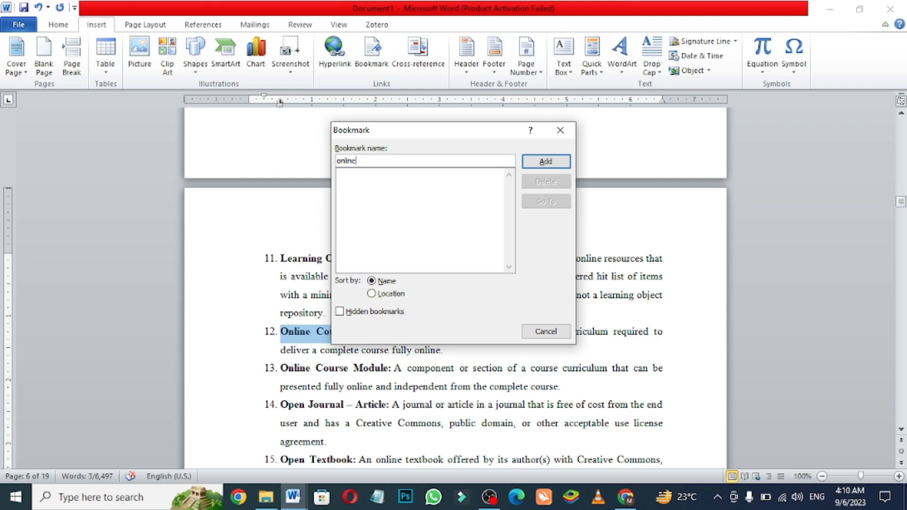
pyautogui.click(548, 162)
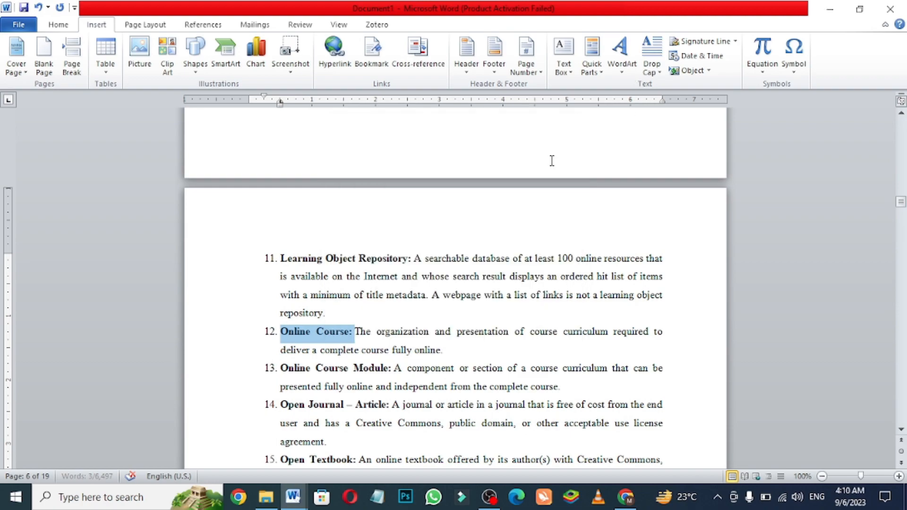
# - Return to the document's beginning and go to the "online" bookmark from there to test it
pyautogui.moveTo(900, 202); pyautogui.dragTo(901, 124)
pyautogui.click(526, 288)
pyautogui.press('Down')
pyautogui.press('Down')
pyautogui.press('Down')
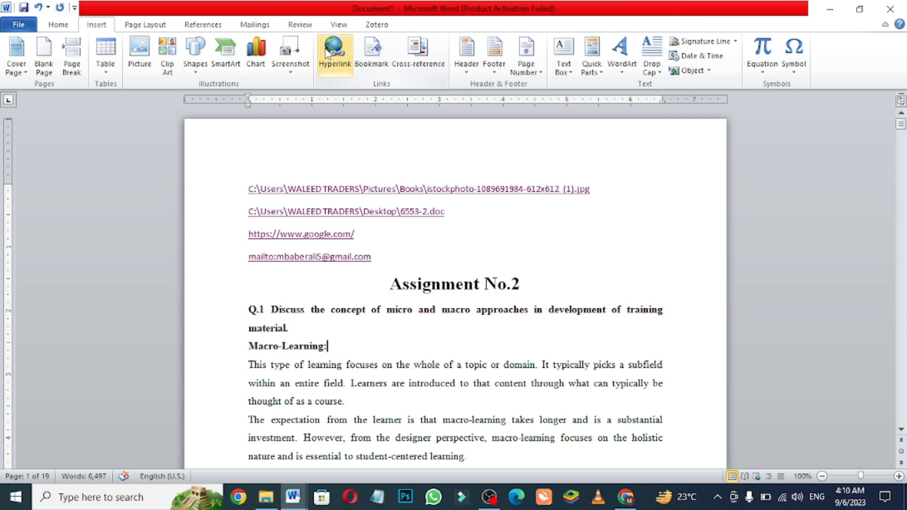
pyautogui.click(372, 52)
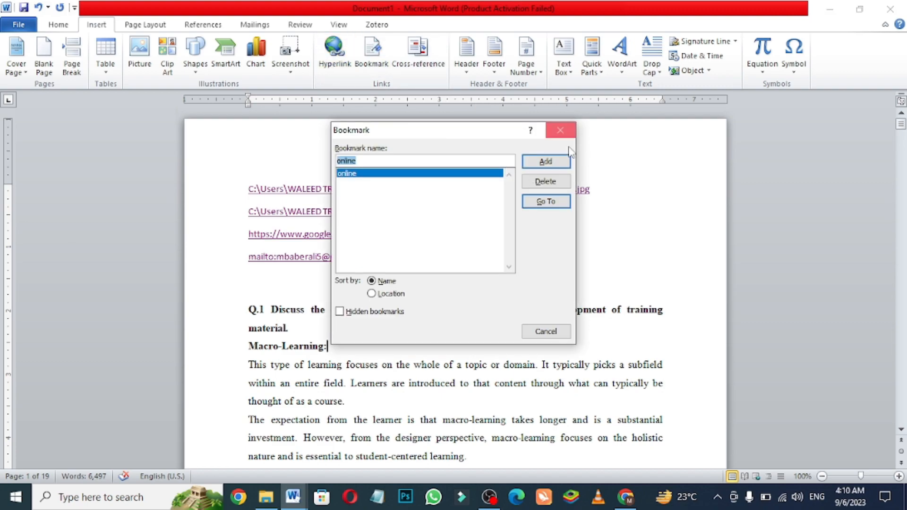
pyautogui.click(564, 204)
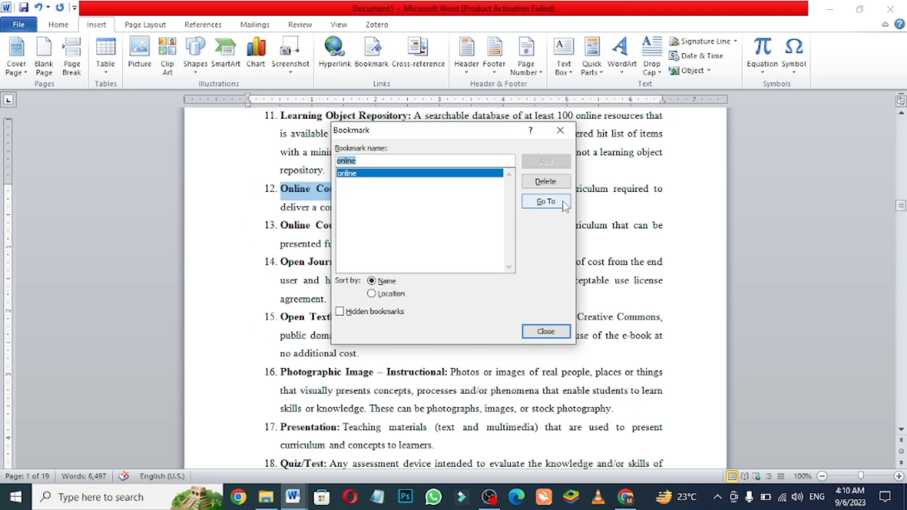
pyautogui.click(561, 130)
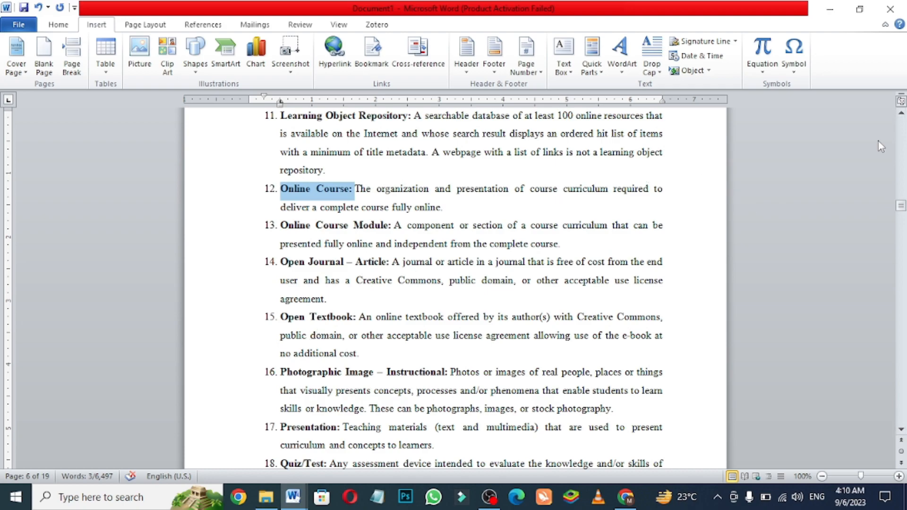
# - Replace the selected "Online Course:" in item 12 with a hyperlinked cross-reference to the heading text of Q.4
pyautogui.moveTo(902, 206); pyautogui.dragTo(902, 123)
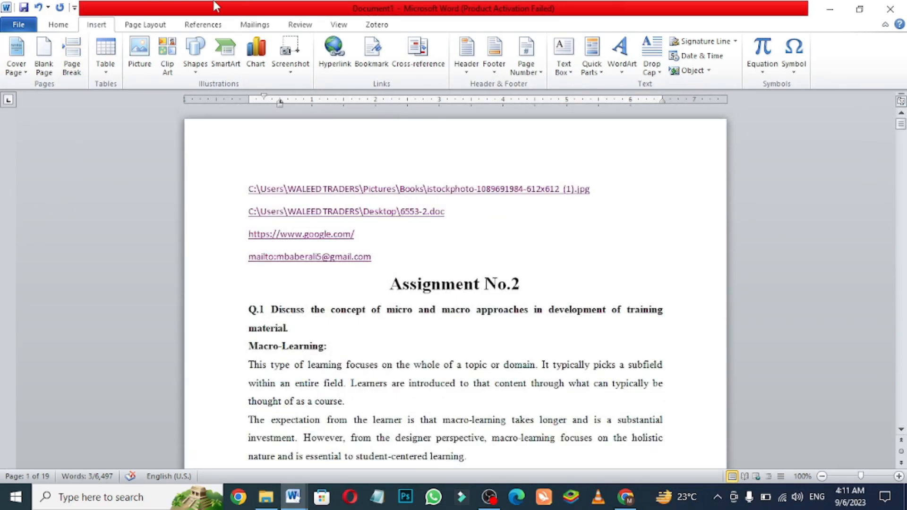
pyautogui.click(417, 53)
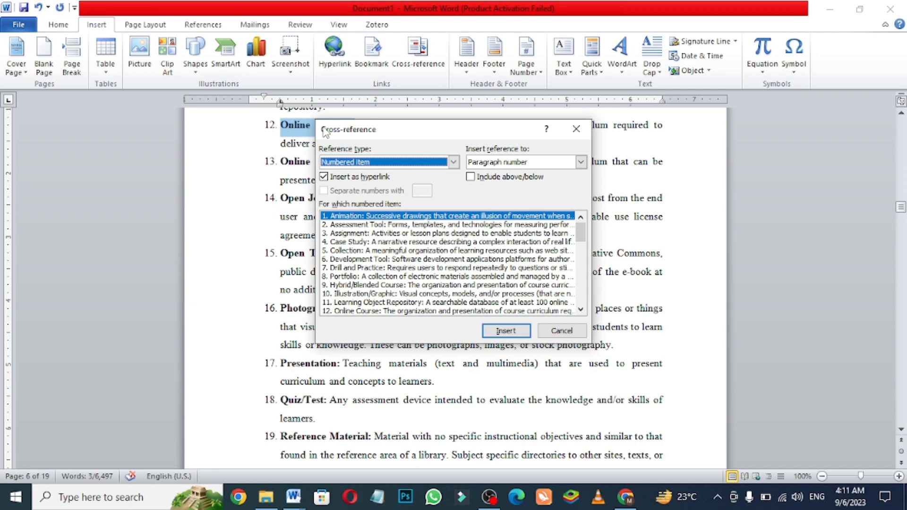
pyautogui.click(453, 163)
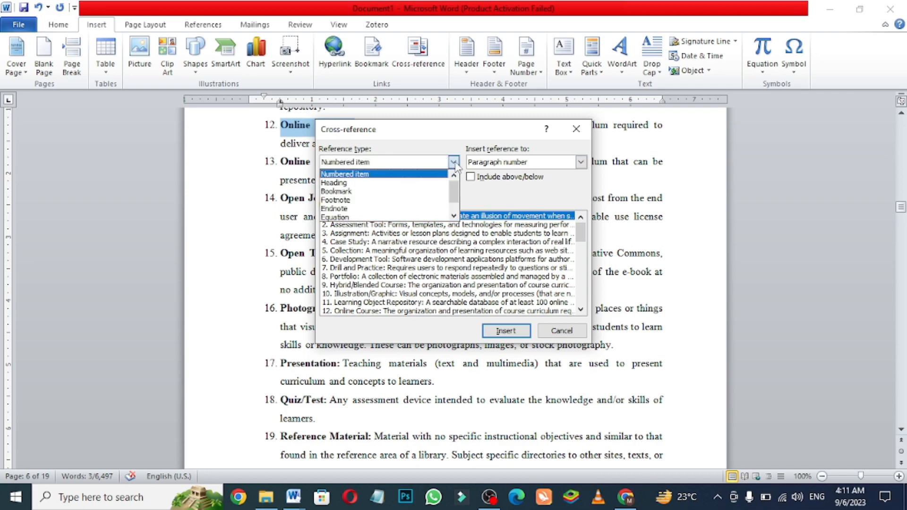
pyautogui.click(385, 186)
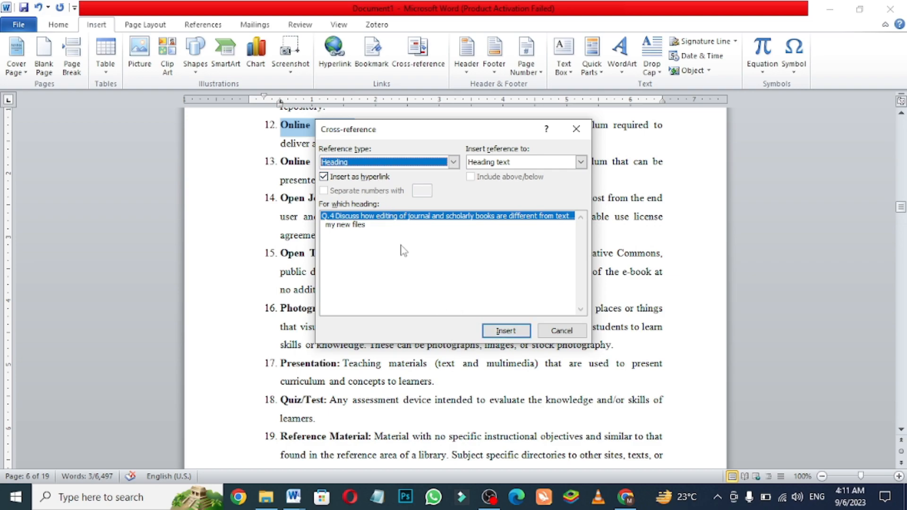
pyautogui.click(506, 331)
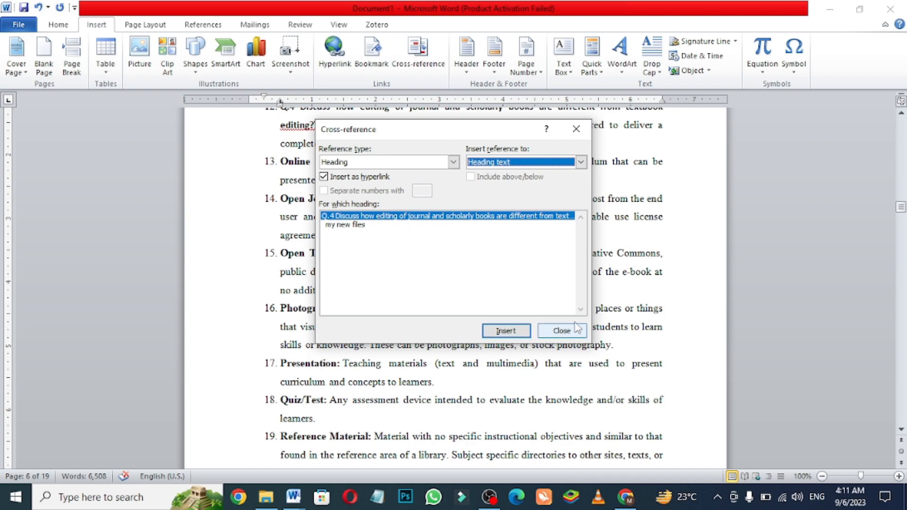
# - Insert the hyperlinked cross-reference to the Q.4 heading text once more in list item 12 and close the Cross-reference dialog
pyautogui.moveTo(904, 217); pyautogui.dragTo(902, 134)
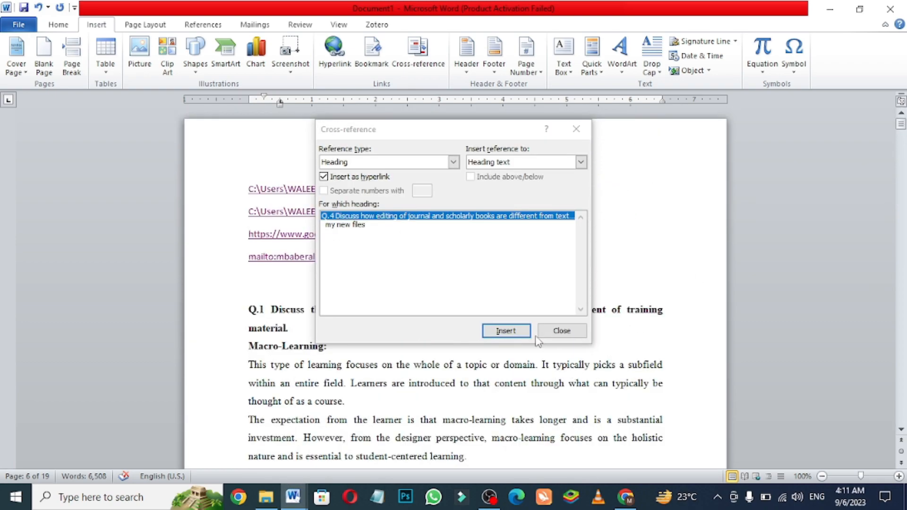
pyautogui.click(507, 334)
pyautogui.click(506, 333)
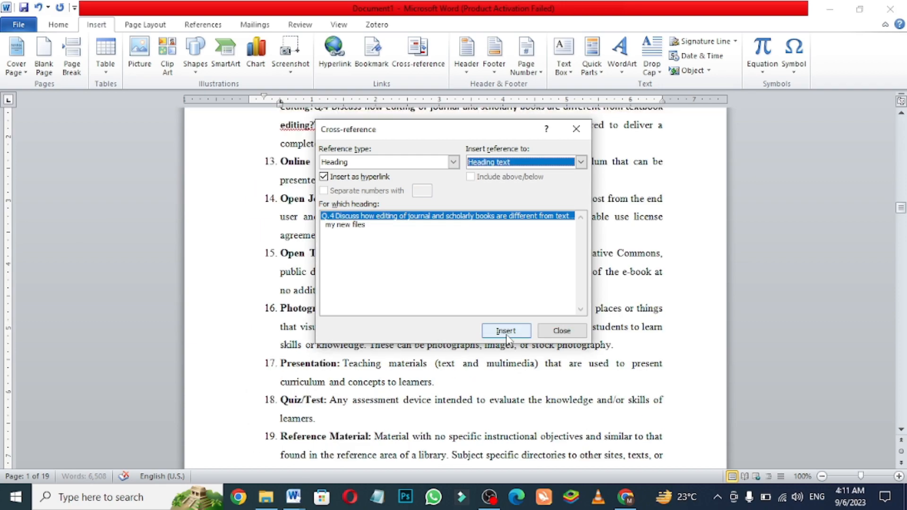
pyautogui.click(576, 129)
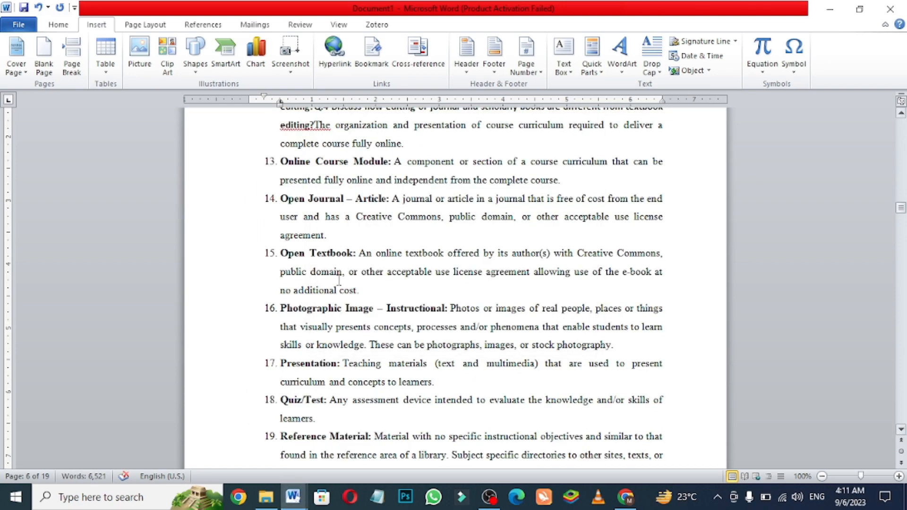
# - Add a new line below the "Assignment No.2" title on page 1 and insert a hyperlinked cross-reference to the Q.4 heading text there
pyautogui.moveTo(901, 208); pyautogui.dragTo(901, 124)
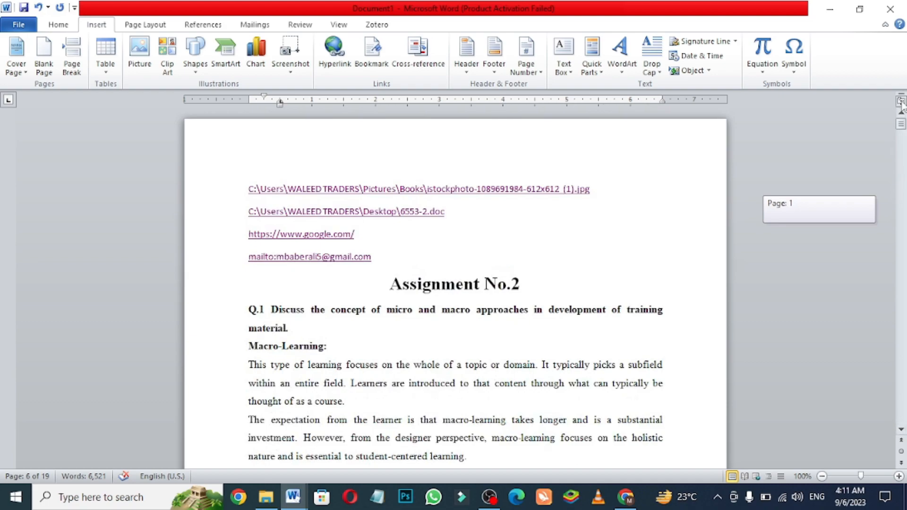
pyautogui.click(353, 270)
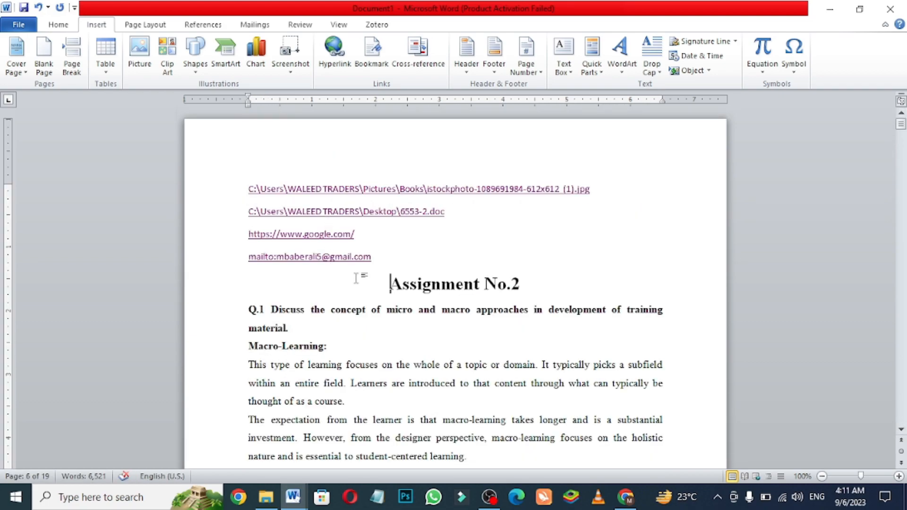
pyautogui.click(561, 282)
pyautogui.press('Return')
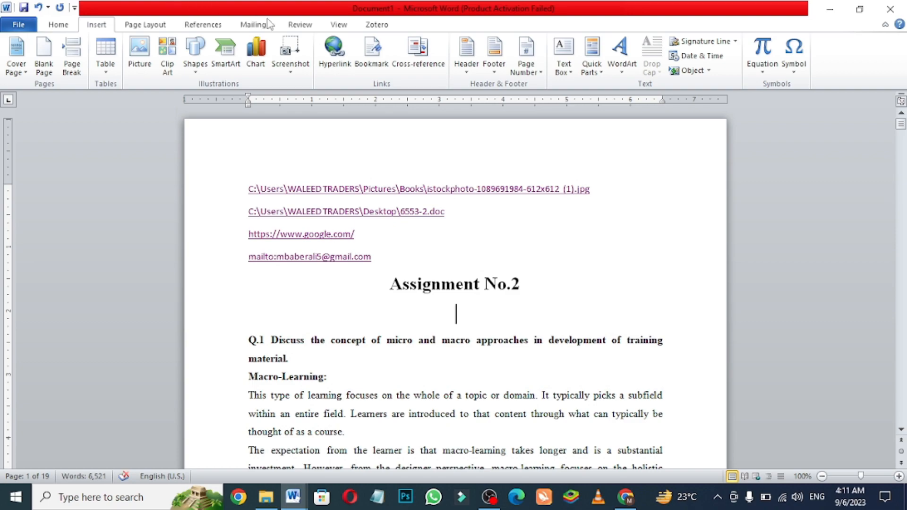
pyautogui.click(412, 50)
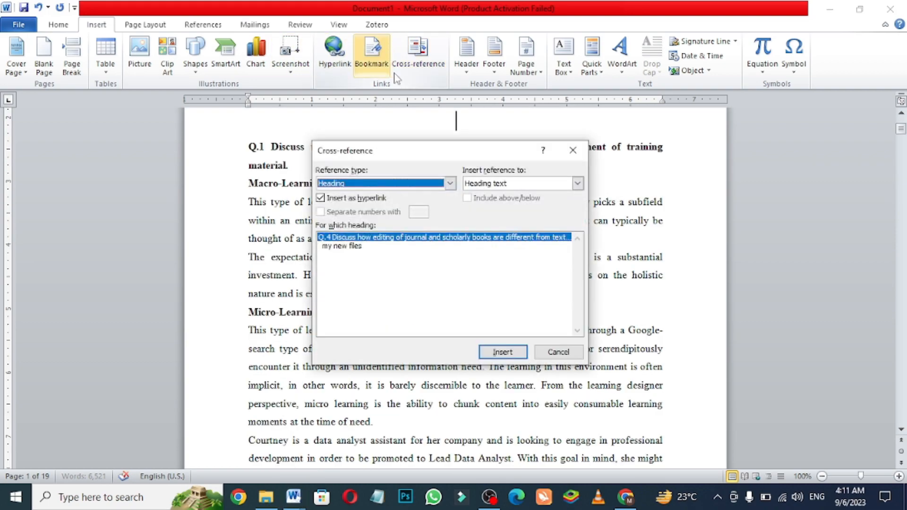
pyautogui.click(450, 183)
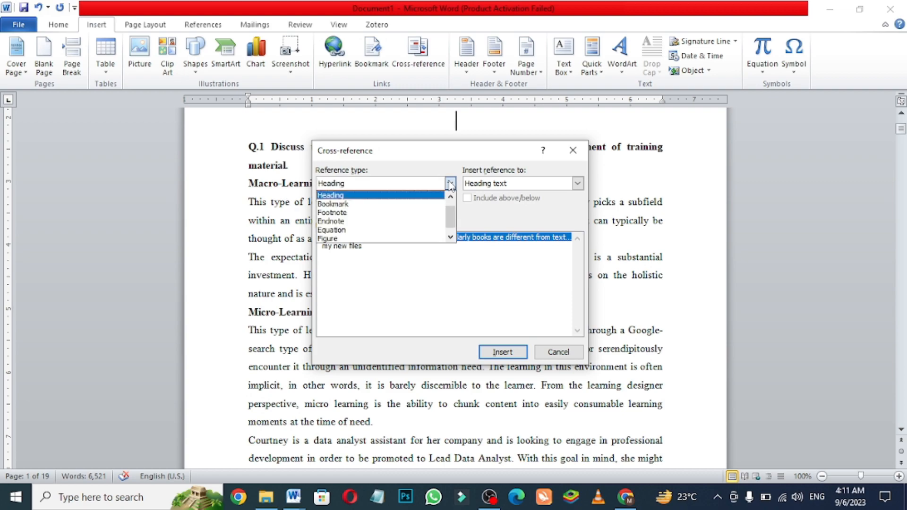
pyautogui.click(393, 195)
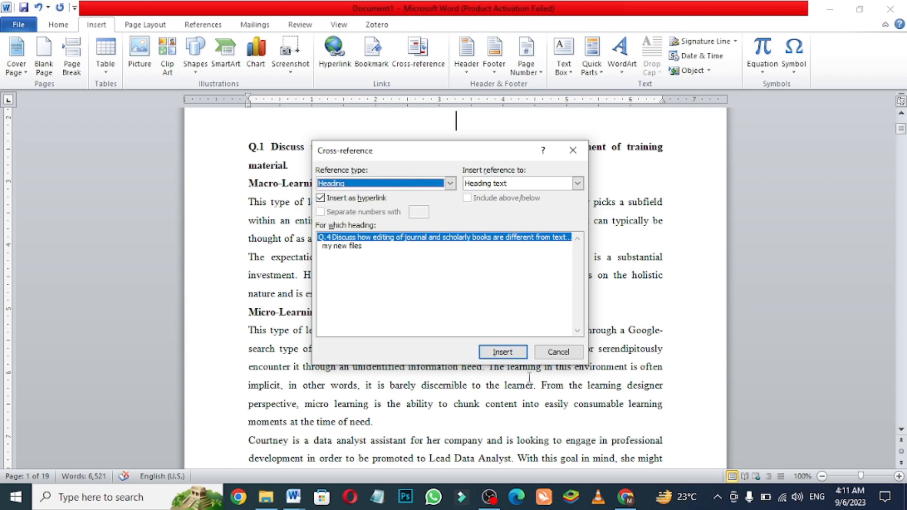
pyautogui.click(489, 352)
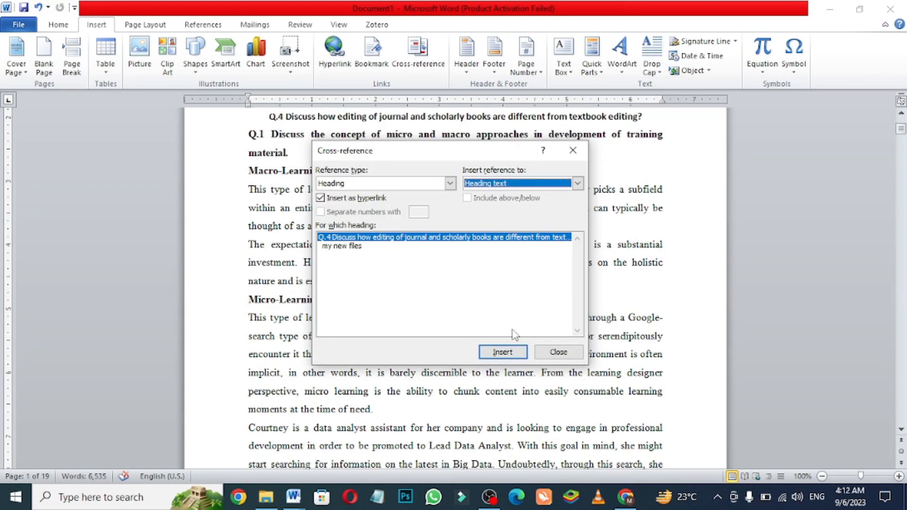
pyautogui.click(572, 151)
# - Test the Q.4 cross-reference below the "Assignment No.2" title by following it to its heading
pyautogui.moveTo(895, 134); pyautogui.dragTo(896, 124)
pyautogui.moveTo(259, 155); pyautogui.dragTo(624, 159)
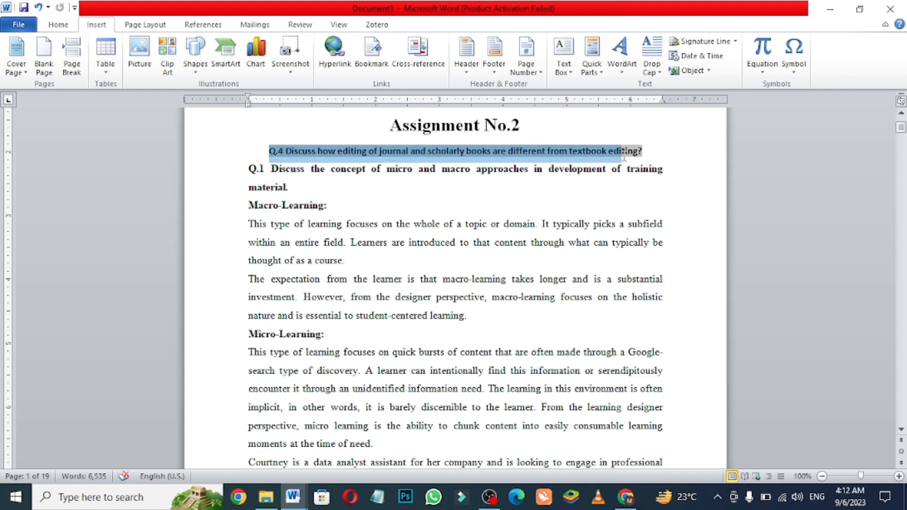
pyautogui.click(662, 152)
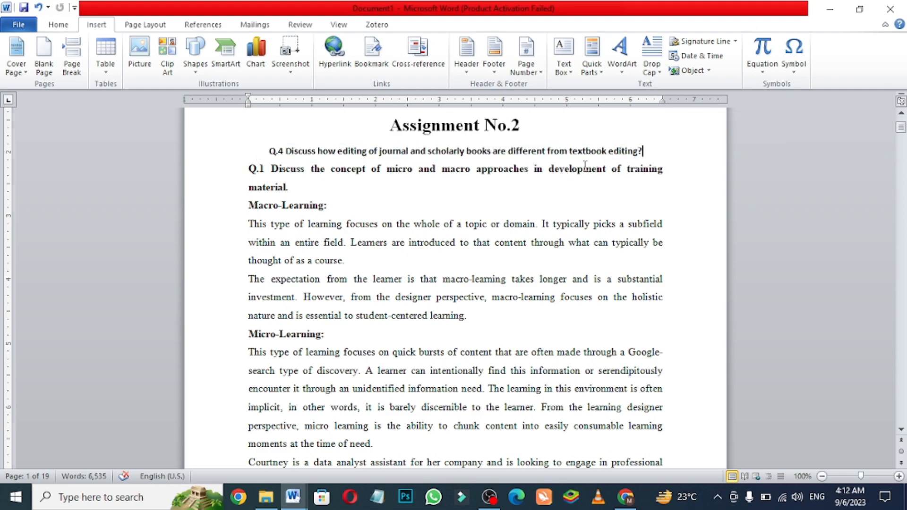
pyautogui.keyDown('ctrl'); pyautogui.click(444, 154); pyautogui.keyUp('ctrl')
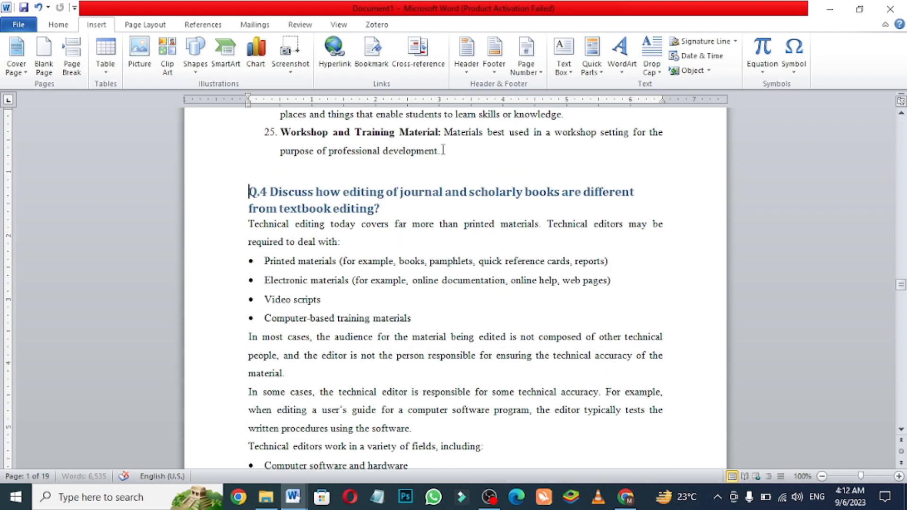